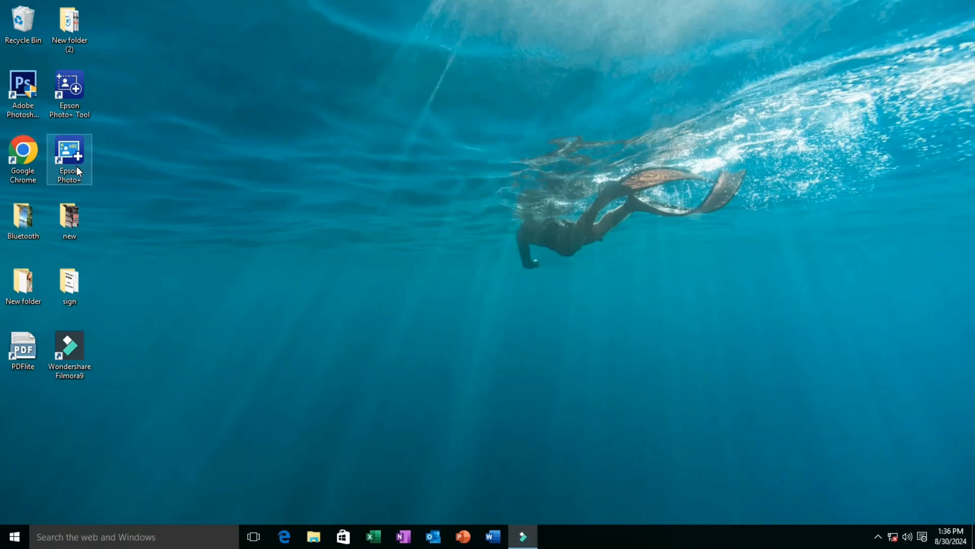
Launch Epson Photo+ and check the printers available for selection, keeping EPSONF11B9D (L5290 Series)
{"action": "double_click", "coordinate": [79, 172]}
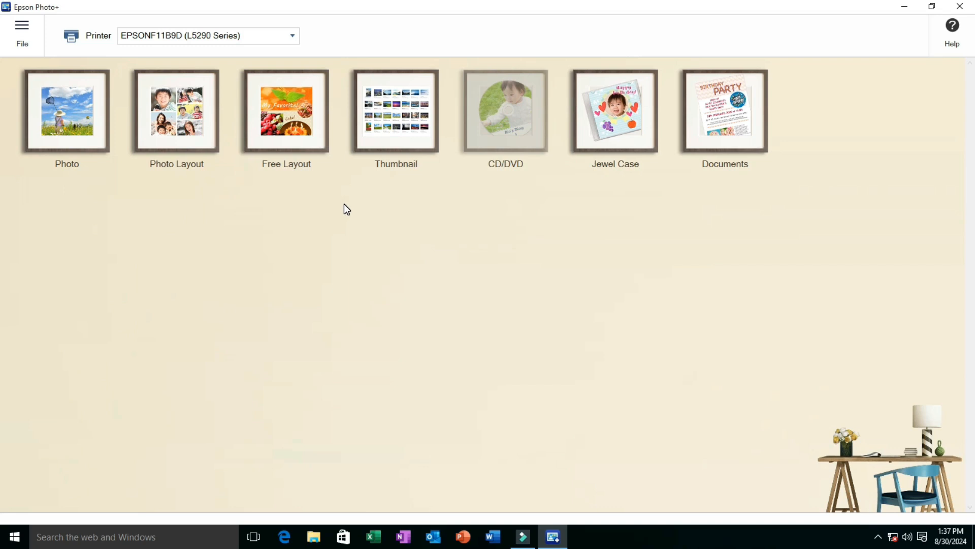
{"action": "left_click", "coordinate": [294, 36]}
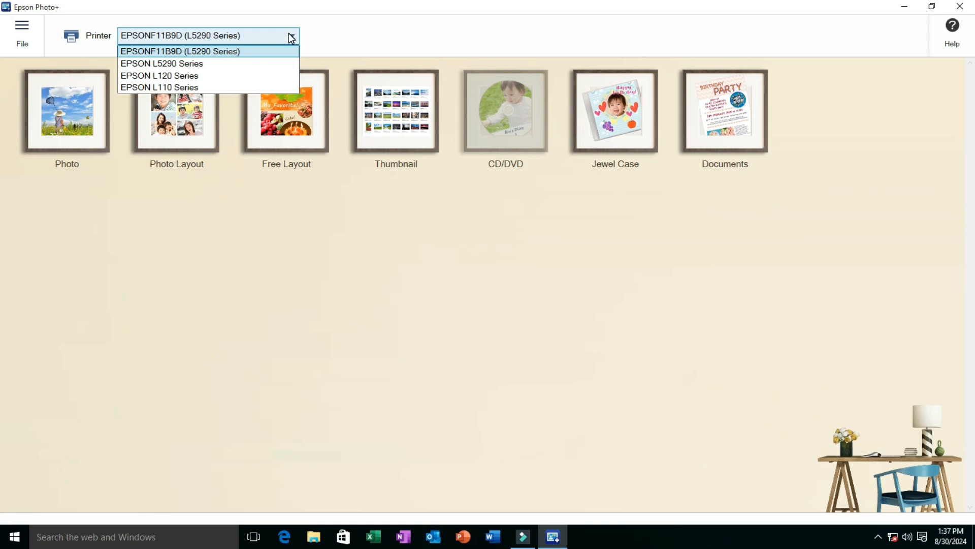
{"action": "left_click", "coordinate": [291, 36]}
{"action": "left_click", "coordinate": [291, 37]}
{"action": "left_click", "coordinate": [291, 36]}
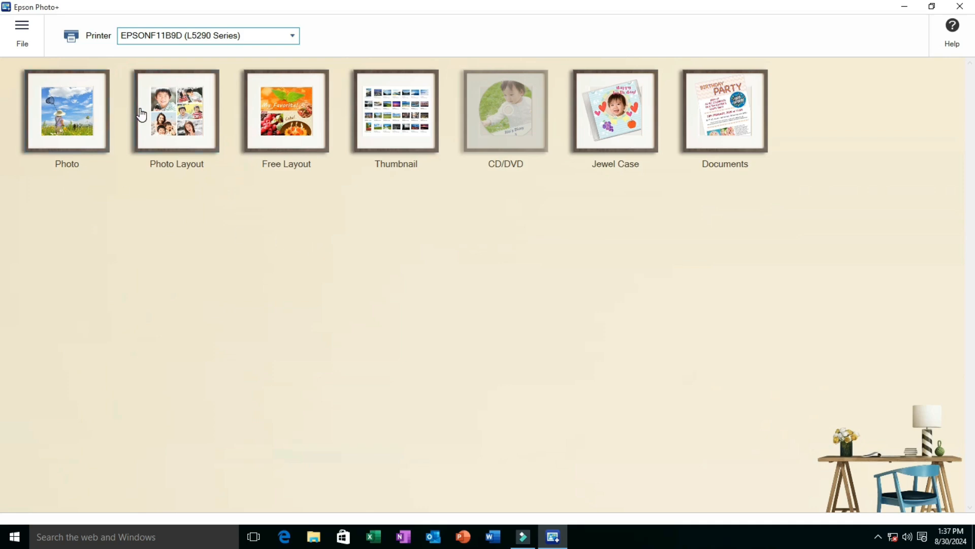
Start a Photo project with the paper size set to Letter 8.5 x 11 in (216 x 279 mm)
{"action": "left_click", "coordinate": [63, 114]}
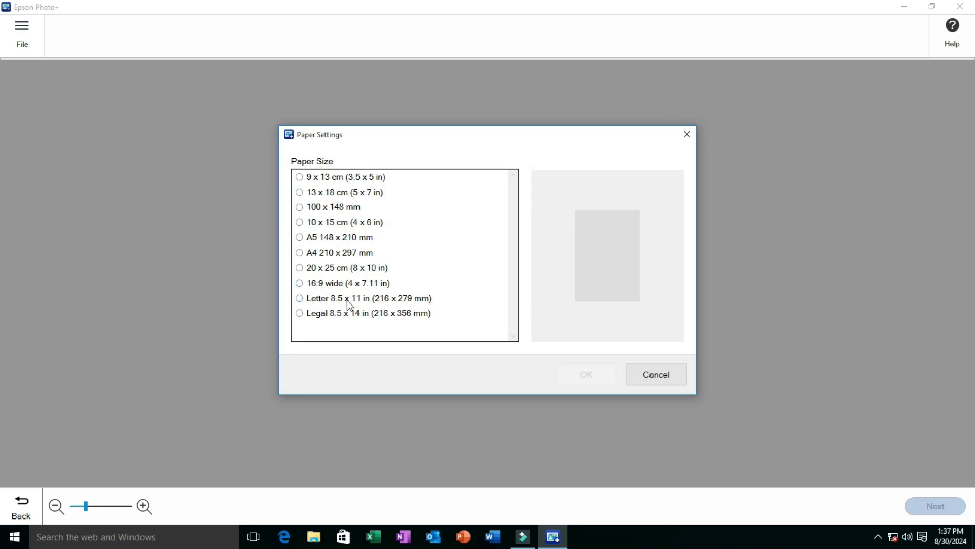
{"action": "left_click", "coordinate": [305, 299]}
{"action": "left_click", "coordinate": [576, 368]}
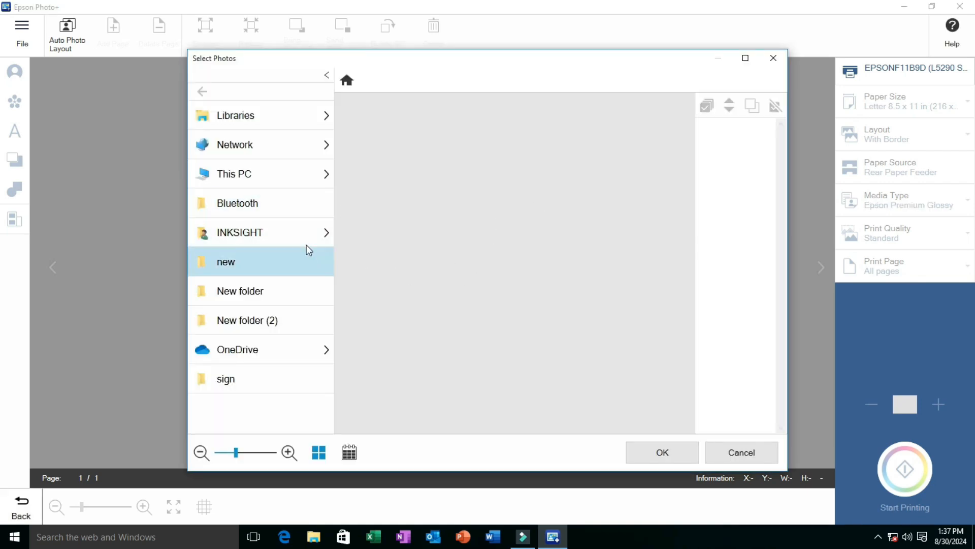
Add the four landscape photos in the first row of the Bluetooth folder to the project
{"action": "left_click", "coordinate": [289, 204]}
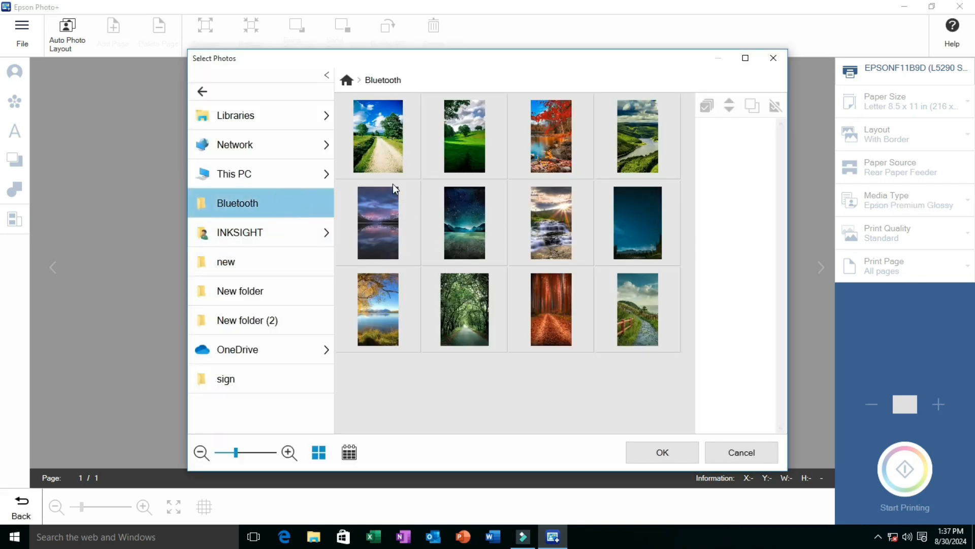
{"action": "left_click", "coordinate": [391, 163]}
{"action": "left_click", "coordinate": [463, 154]}
{"action": "left_click", "coordinate": [556, 146]}
{"action": "left_click", "coordinate": [625, 141]}
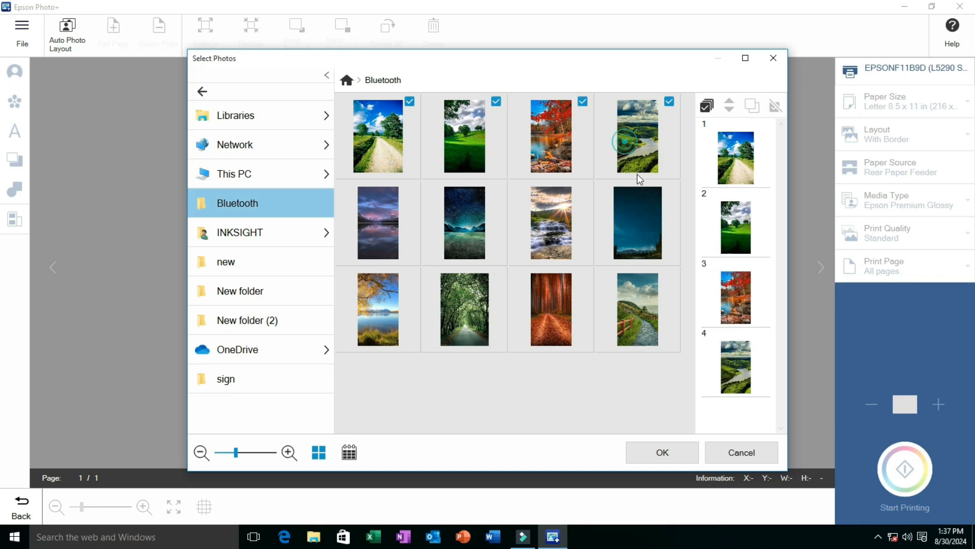
{"action": "left_click", "coordinate": [659, 450]}
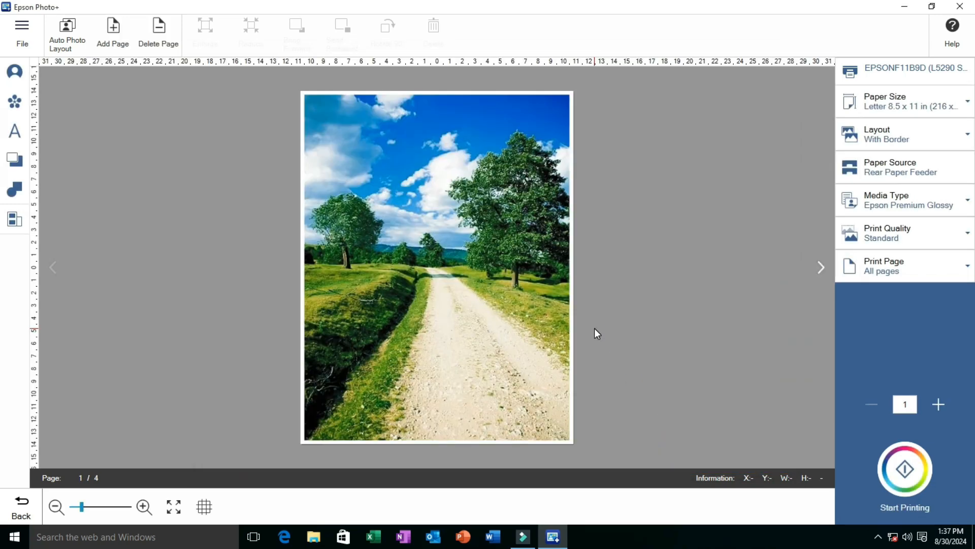
Page forward through the four photo pages and back to the first to review each photo's print preview
{"action": "left_click", "coordinate": [823, 268]}
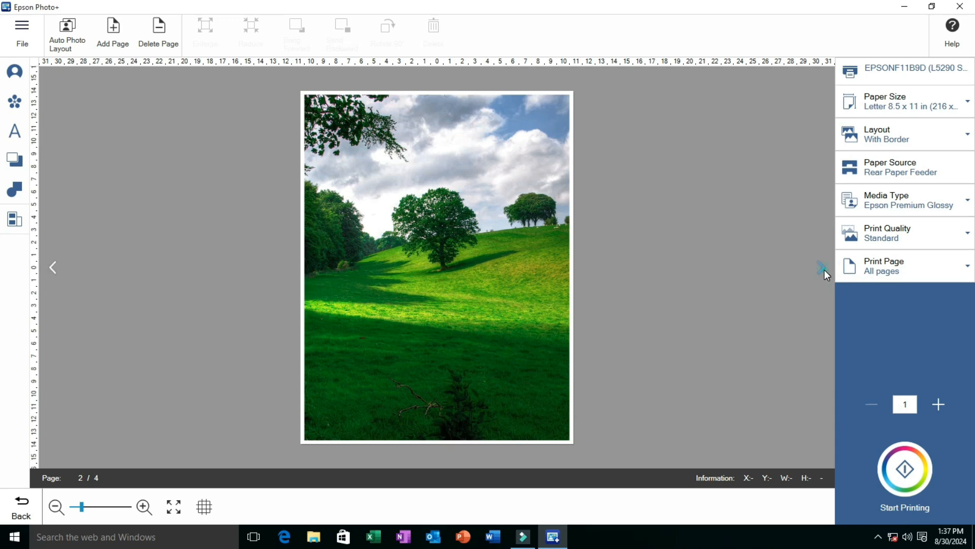
{"action": "left_click", "coordinate": [823, 268]}
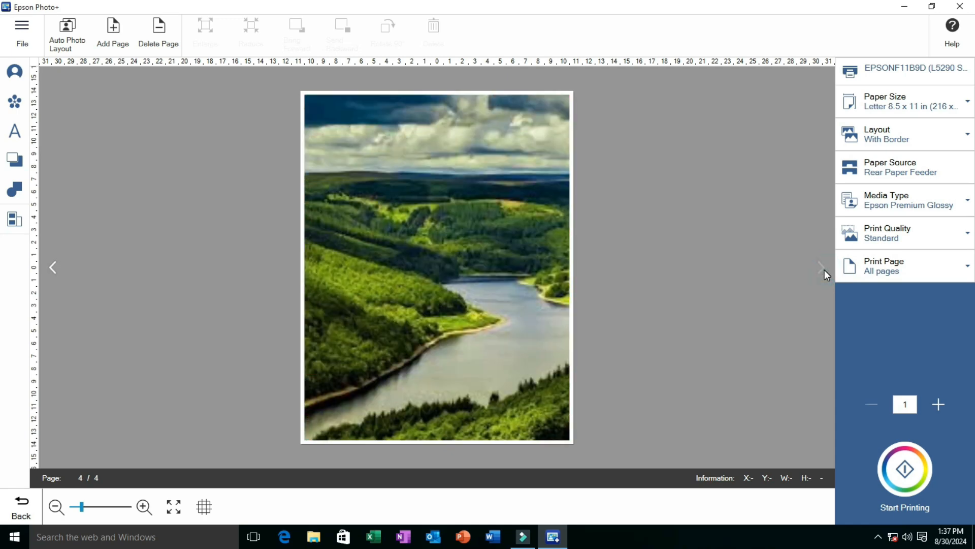
{"action": "left_click", "coordinate": [26, 34]}
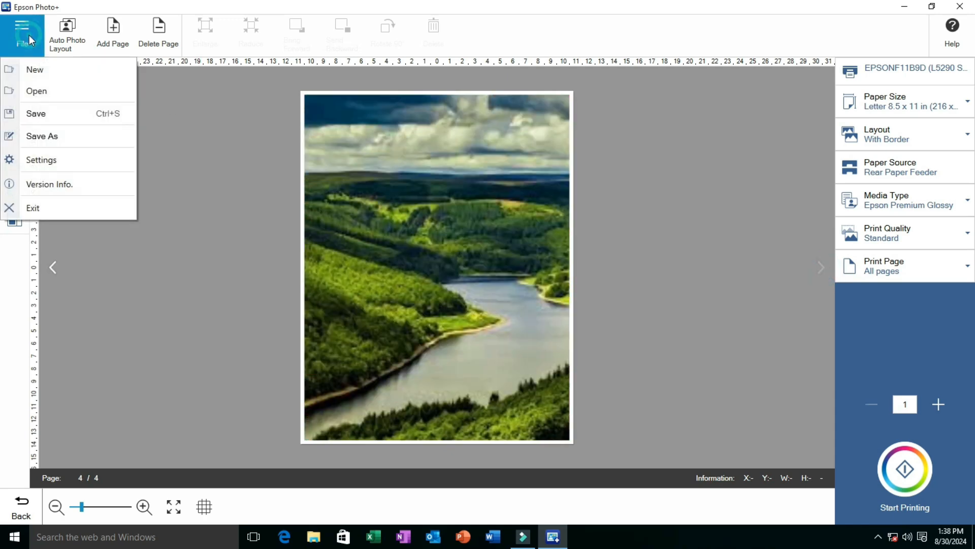
{"action": "left_click", "coordinate": [51, 268]}
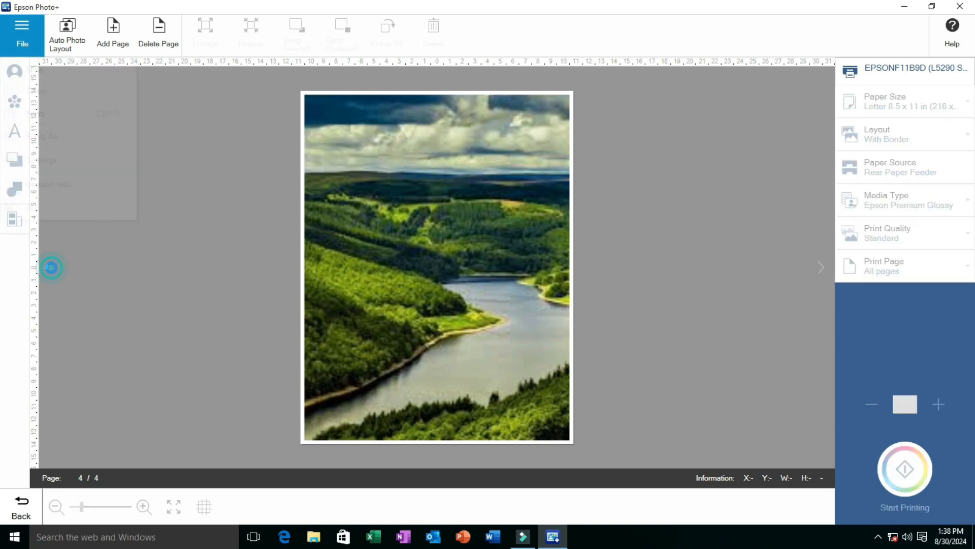
{"action": "left_click", "coordinate": [51, 267]}
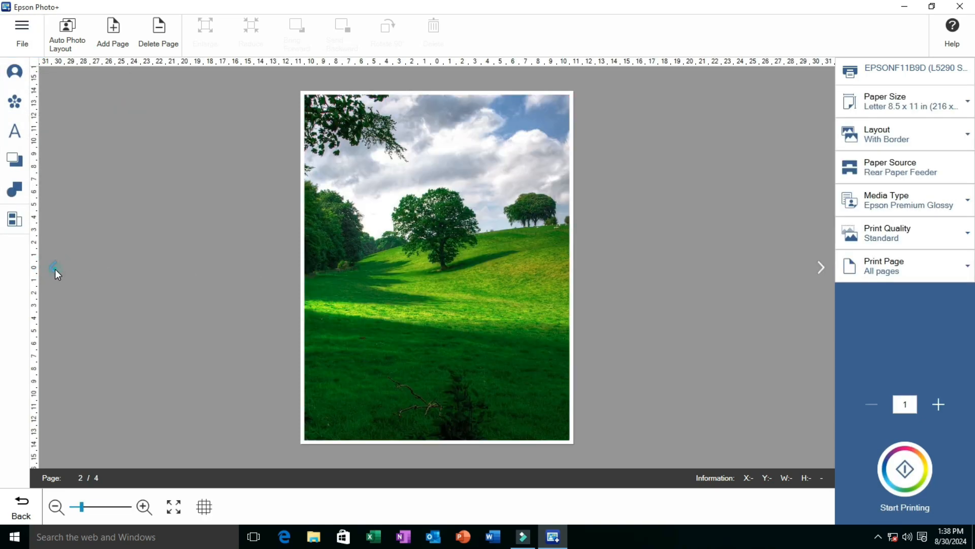
{"action": "left_click", "coordinate": [54, 268]}
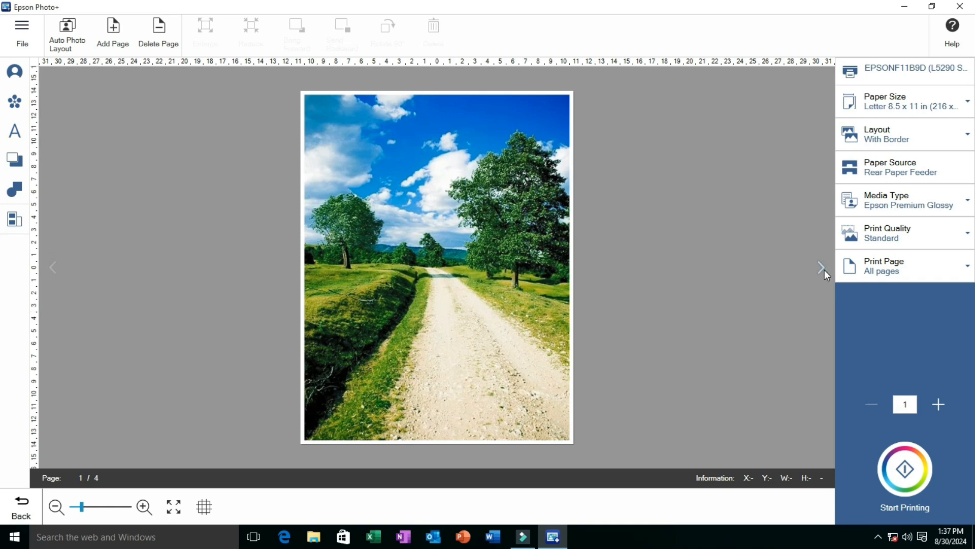
{"action": "left_click", "coordinate": [821, 268]}
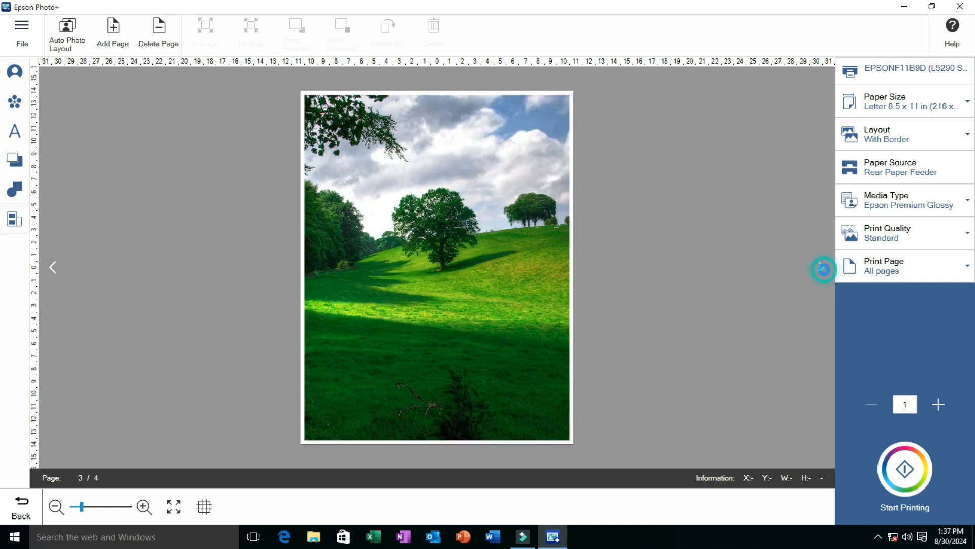
{"action": "left_click", "coordinate": [824, 269]}
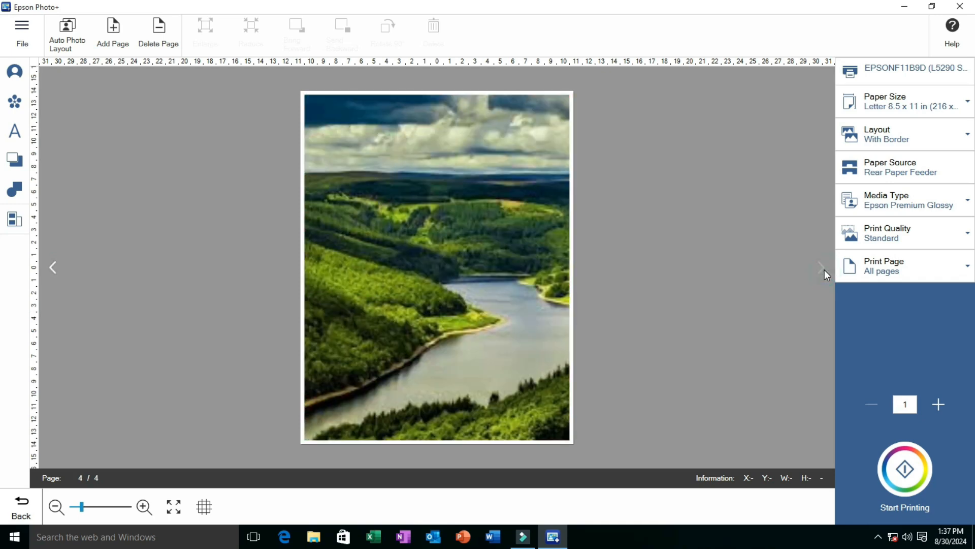
{"action": "left_click", "coordinate": [29, 35]}
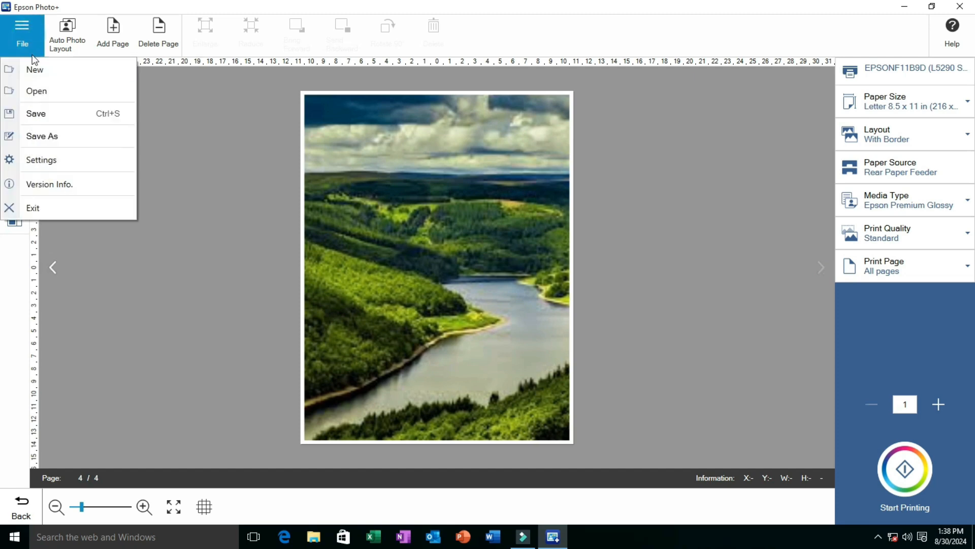
{"action": "left_click", "coordinate": [51, 267]}
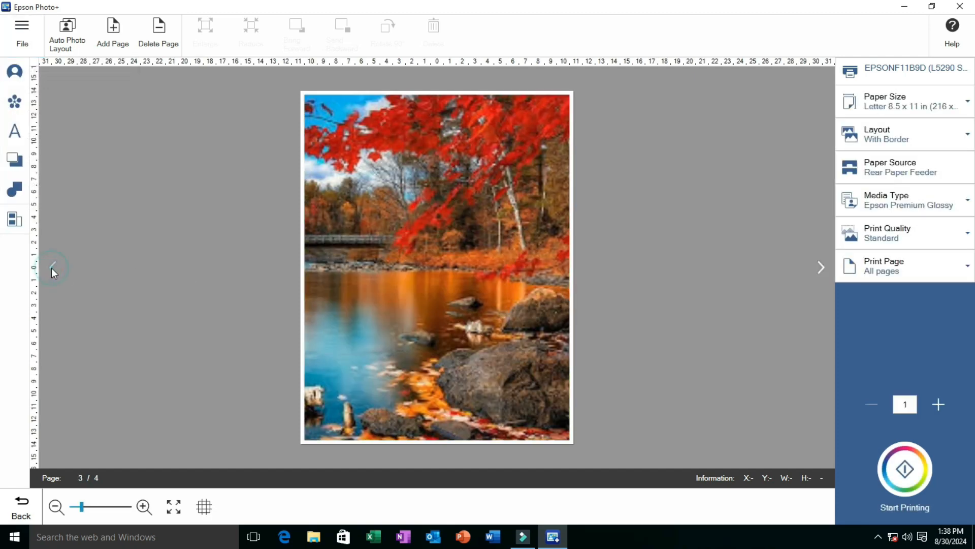
{"action": "left_click", "coordinate": [52, 266]}
{"action": "left_click", "coordinate": [54, 269]}
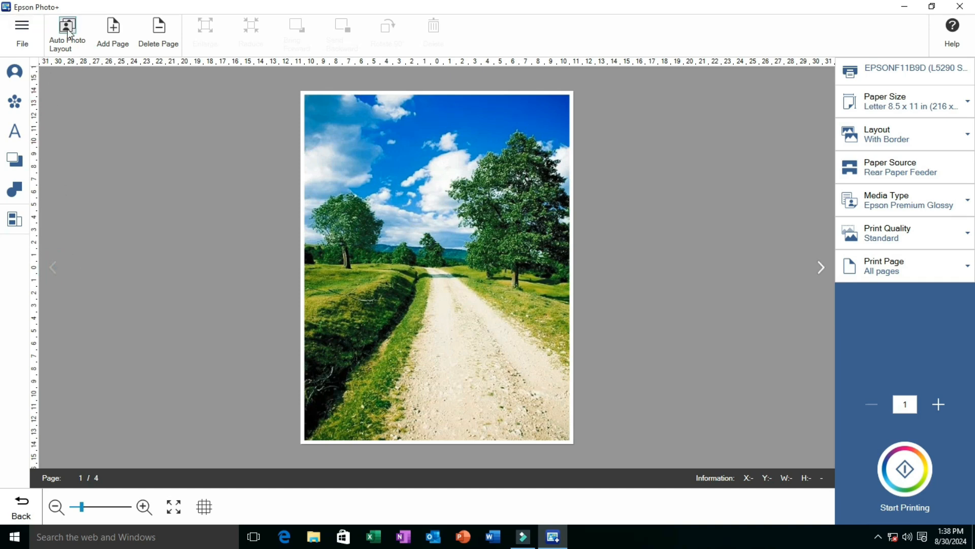
Start a Photo Layout project from the home screen and choose the template with nine equal frames in a three-by-three grid
{"action": "left_click", "coordinate": [39, 32]}
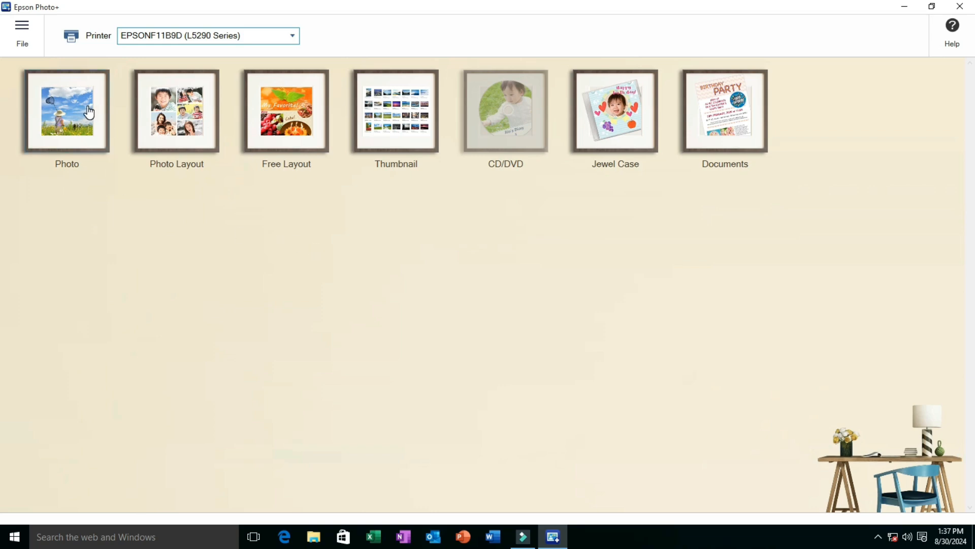
{"action": "left_click", "coordinate": [63, 114]}
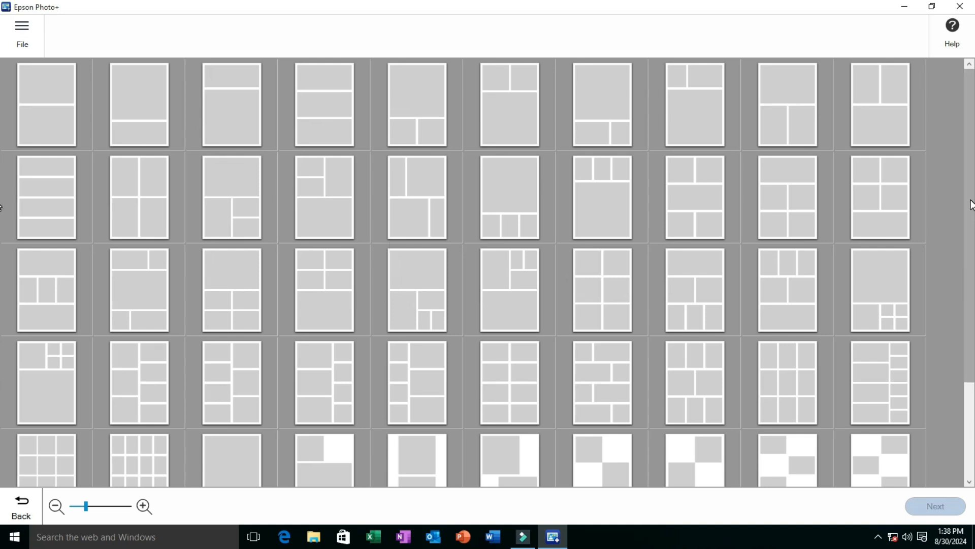
{"action": "left_click_drag", "start_coordinate": [973, 204], "coordinate": [973, 129]}
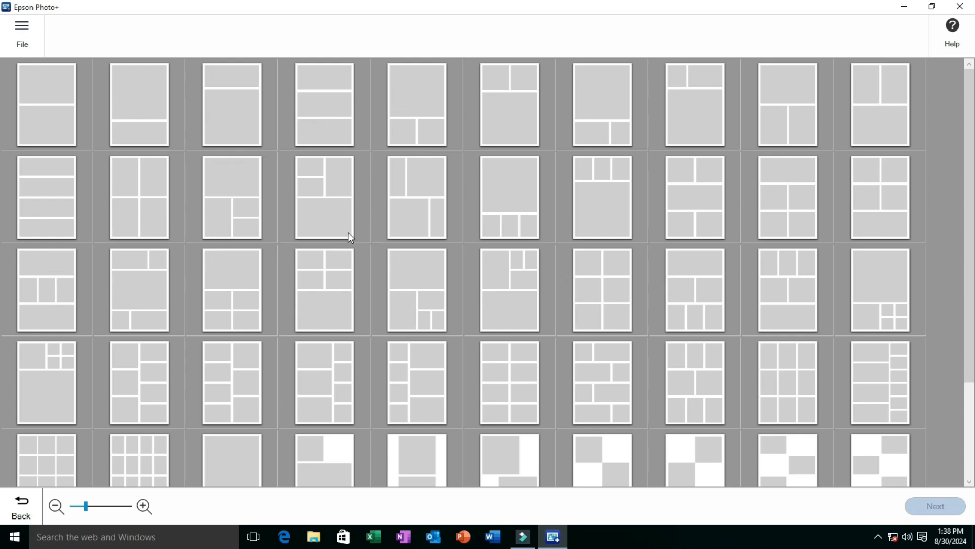
{"action": "scroll", "coordinate": [2, 386], "scroll_direction": "down", "scroll_amount": 5}
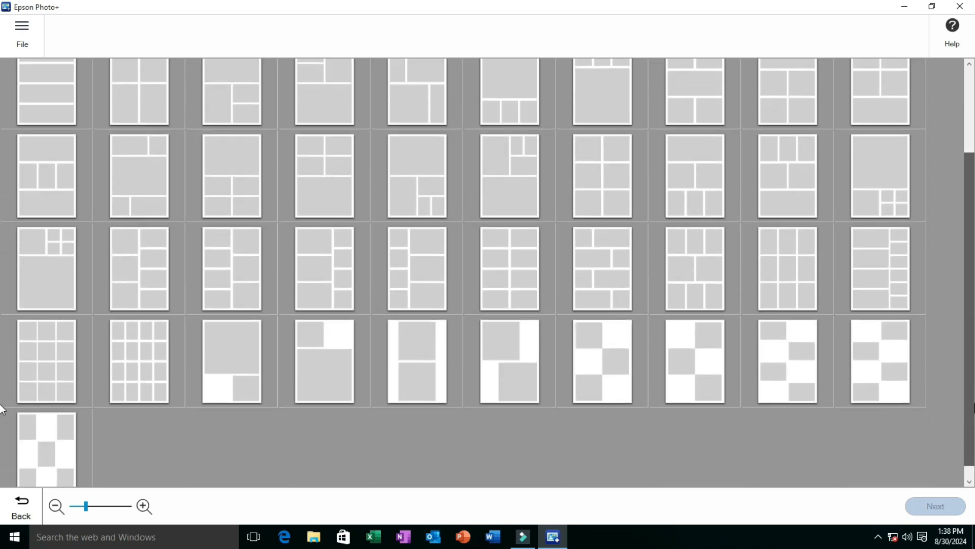
{"action": "scroll", "coordinate": [2, 401], "scroll_direction": "up", "scroll_amount": 3}
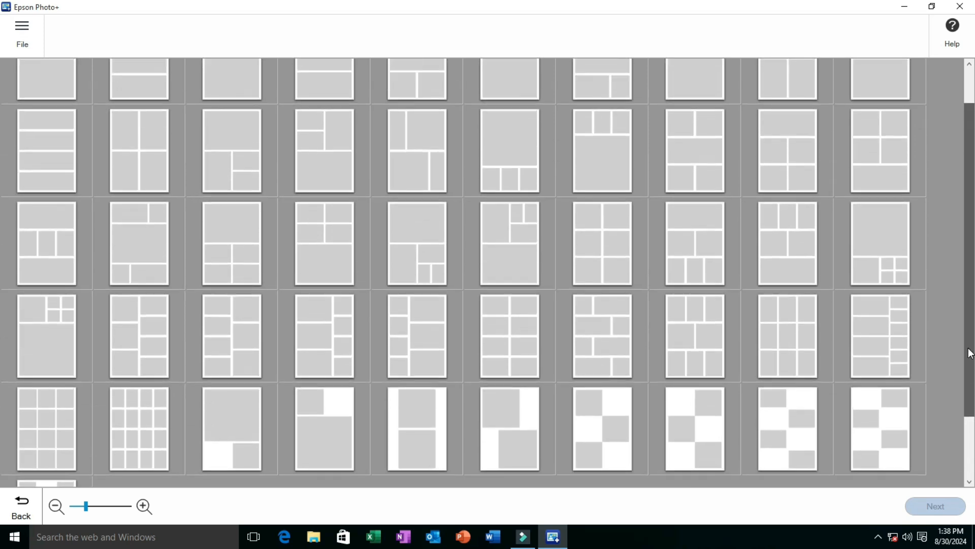
{"action": "scroll", "coordinate": [3, 407], "scroll_direction": "down", "scroll_amount": 3}
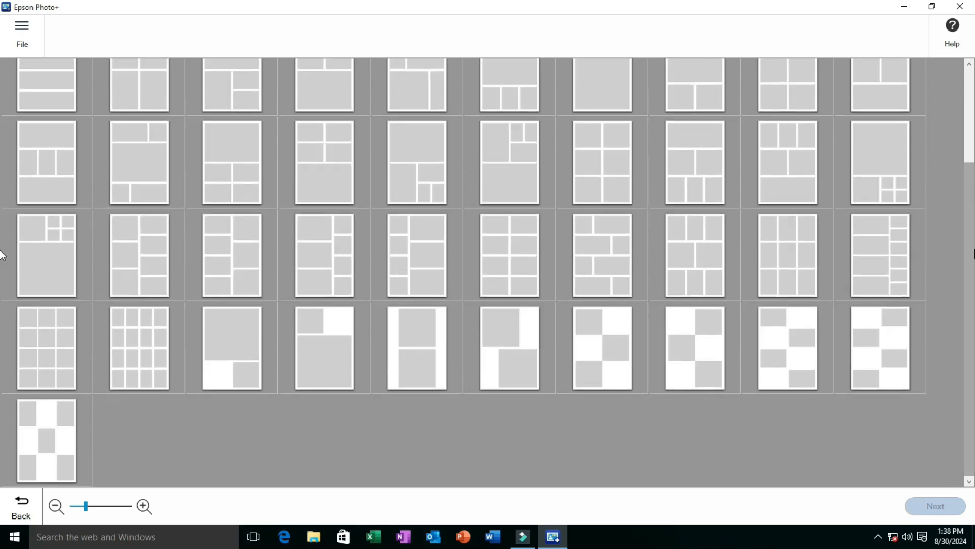
{"action": "left_click_drag", "start_coordinate": [969, 218], "coordinate": [970, 175]}
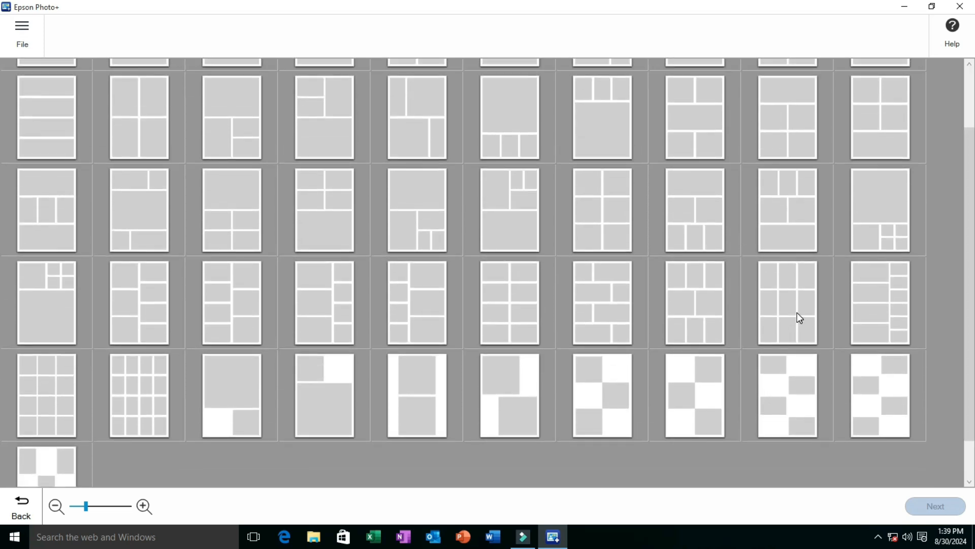
{"action": "left_click", "coordinate": [797, 313]}
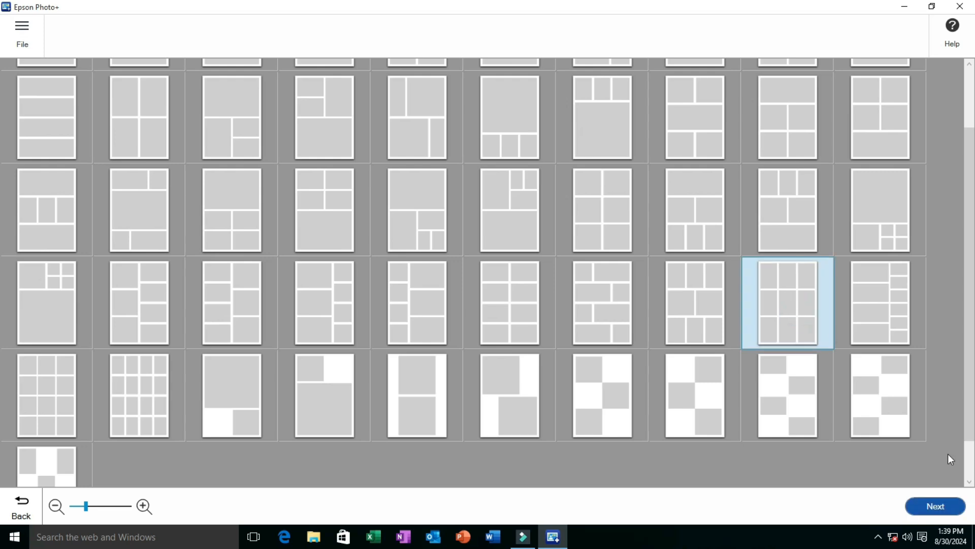
Set the layout's paper size to A4 210 x 297 mm in portrait orientation
{"action": "left_click", "coordinate": [925, 500]}
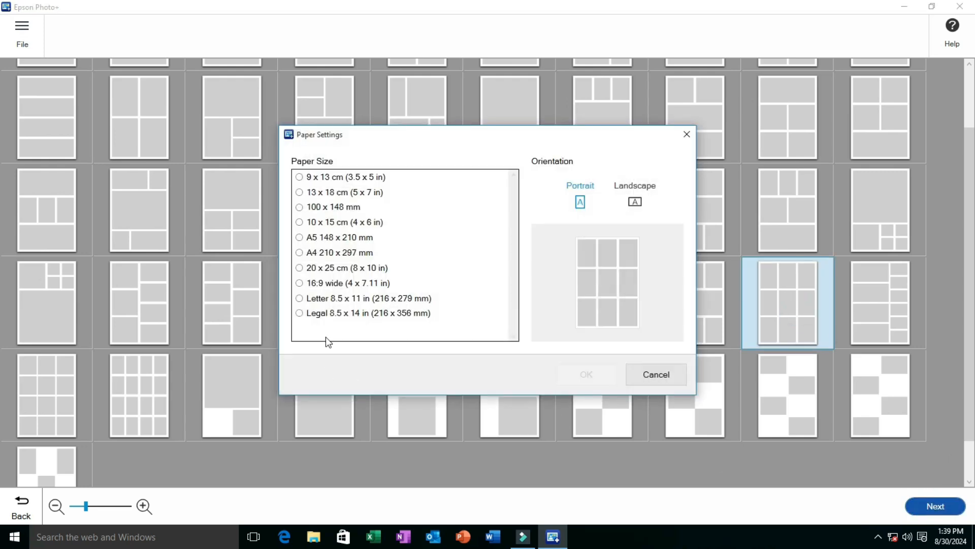
{"action": "left_click", "coordinate": [329, 299]}
{"action": "left_click", "coordinate": [320, 253]}
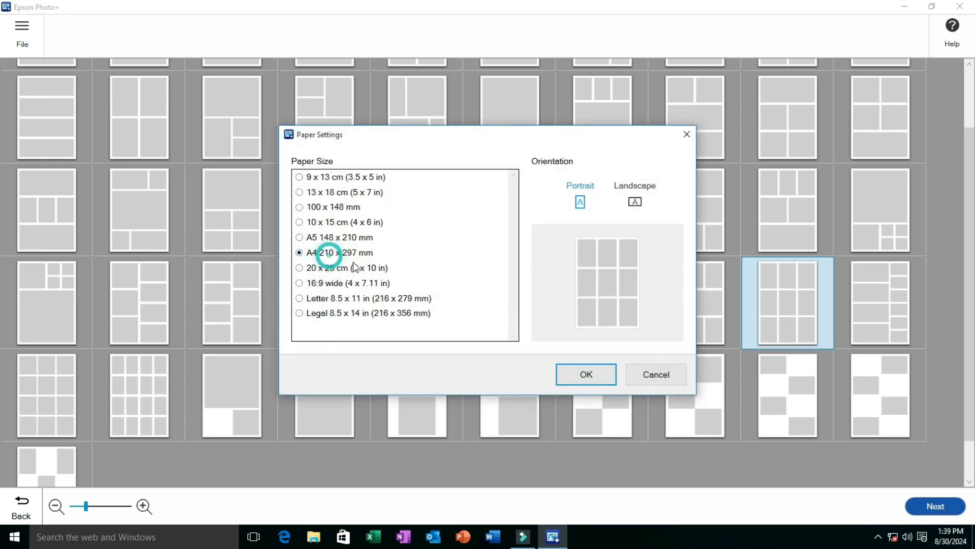
{"action": "left_click", "coordinate": [587, 373]}
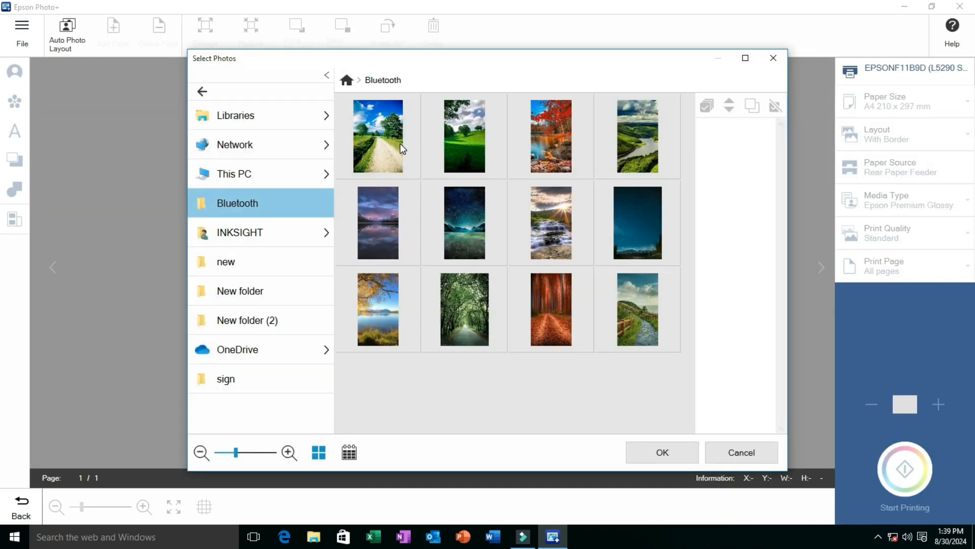
Fill the layout with nine Bluetooth folder photos: all of the first row, the first three of the second and first two of the third
{"action": "left_click", "coordinate": [401, 143]}
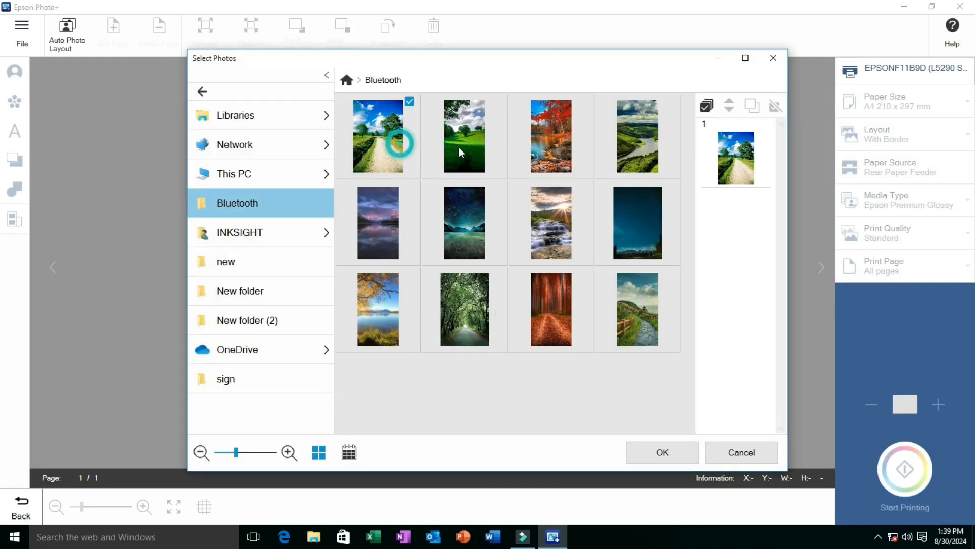
{"action": "left_click", "coordinate": [458, 147]}
{"action": "left_click", "coordinate": [551, 148]}
{"action": "left_click", "coordinate": [643, 145]}
{"action": "left_click", "coordinate": [410, 220]}
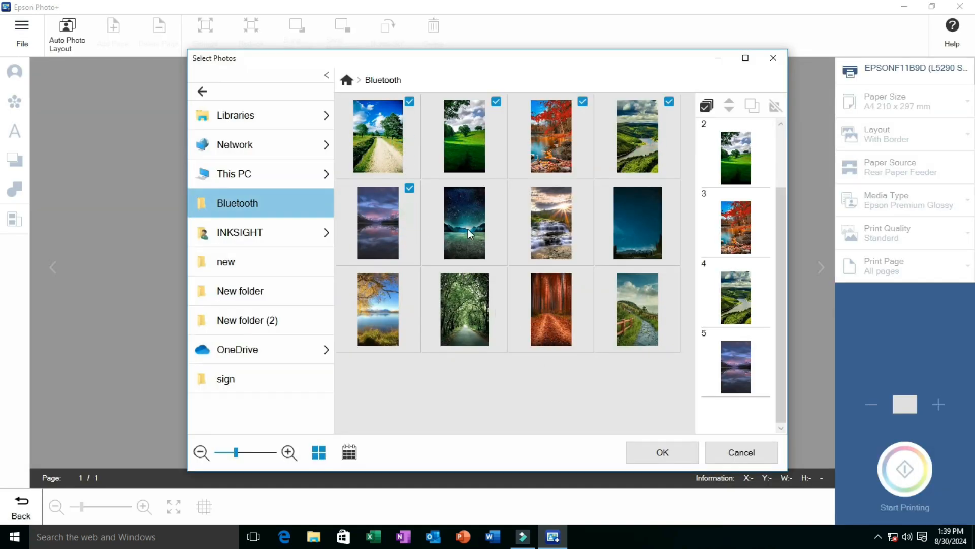
{"action": "left_click", "coordinate": [467, 228]}
{"action": "left_click", "coordinate": [559, 223]}
{"action": "left_click", "coordinate": [393, 295]}
{"action": "left_click", "coordinate": [464, 306]}
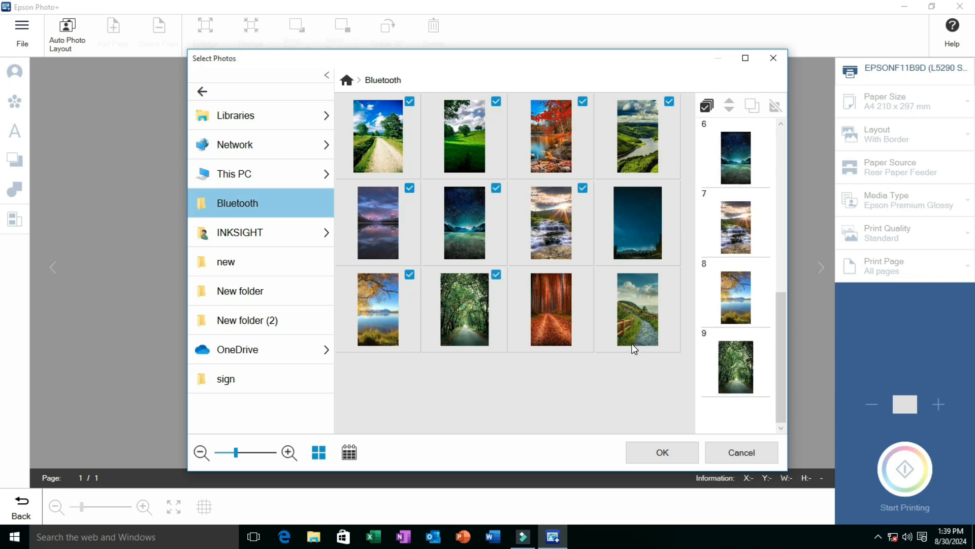
{"action": "left_click", "coordinate": [671, 454]}
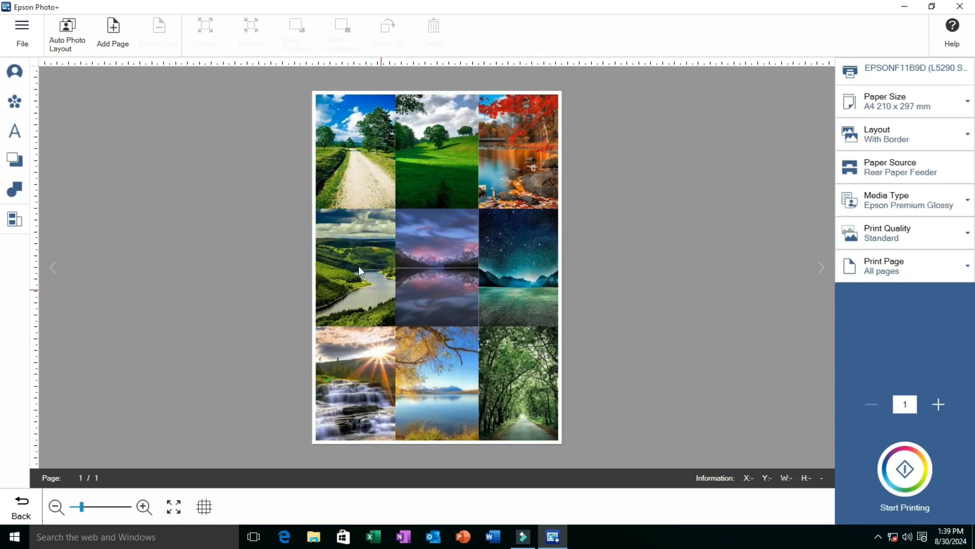
Reduce the three first-row photos, sized from left to right about 59 x 87 mm, 51 x 91 mm and 53 x 94 mm
{"action": "left_click", "coordinate": [356, 164]}
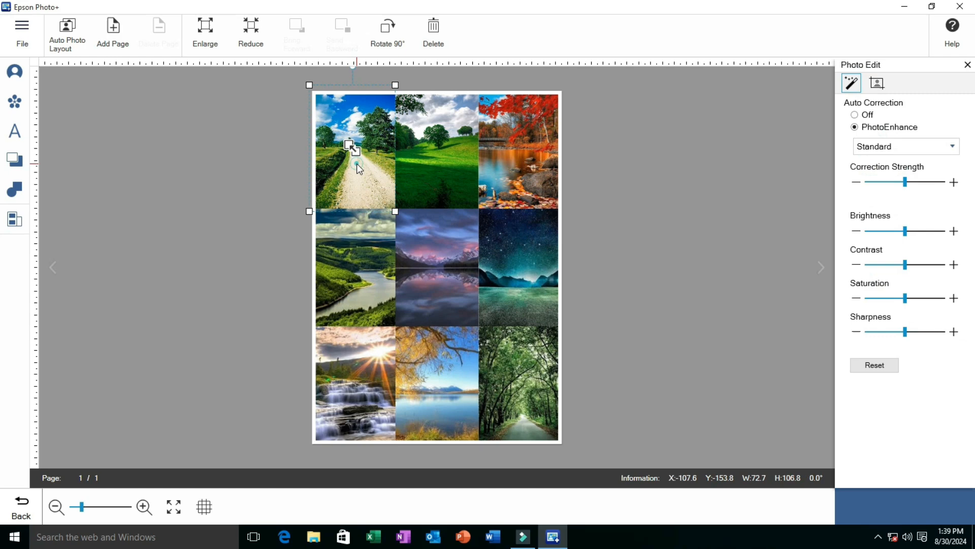
{"action": "left_click", "coordinate": [251, 28]}
{"action": "left_click", "coordinate": [252, 28]}
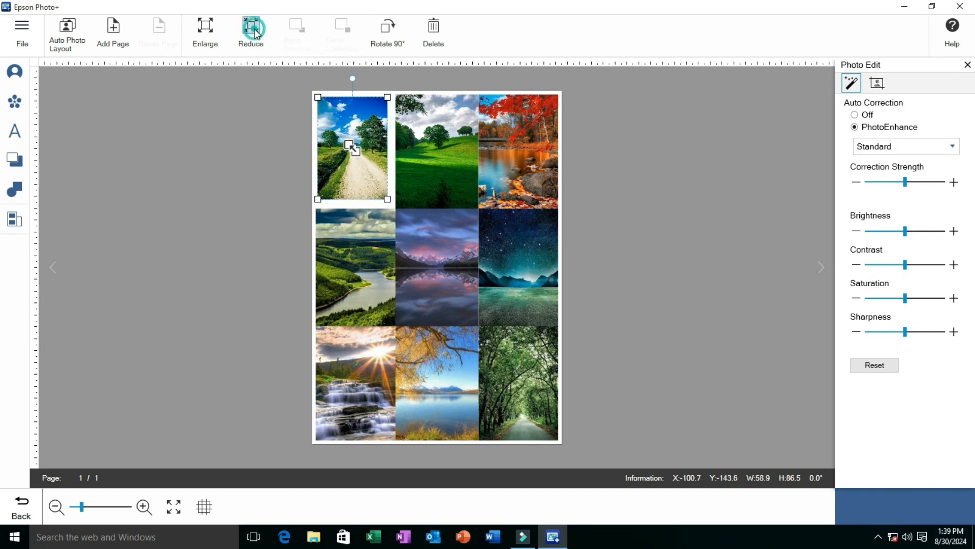
{"action": "left_click", "coordinate": [424, 143]}
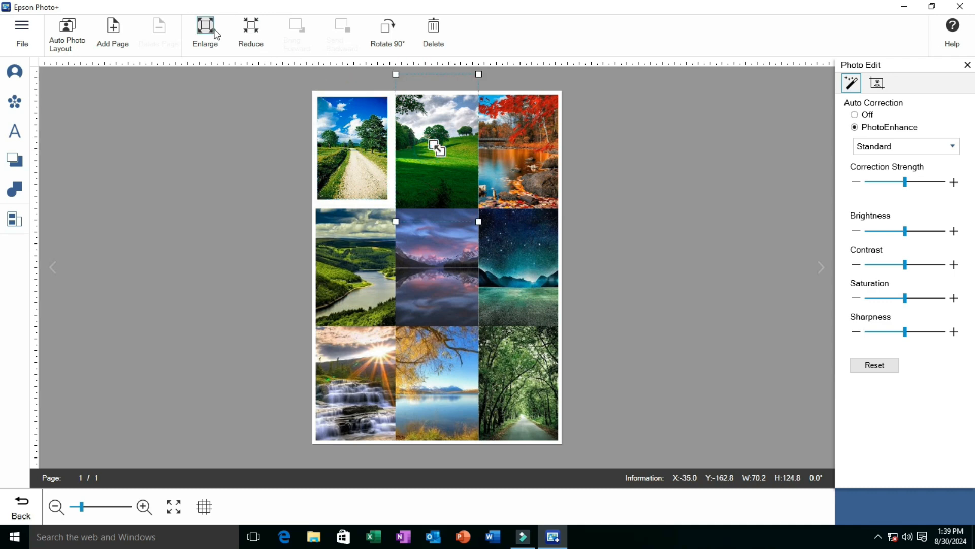
{"action": "left_click", "coordinate": [253, 33]}
{"action": "left_click", "coordinate": [253, 35]}
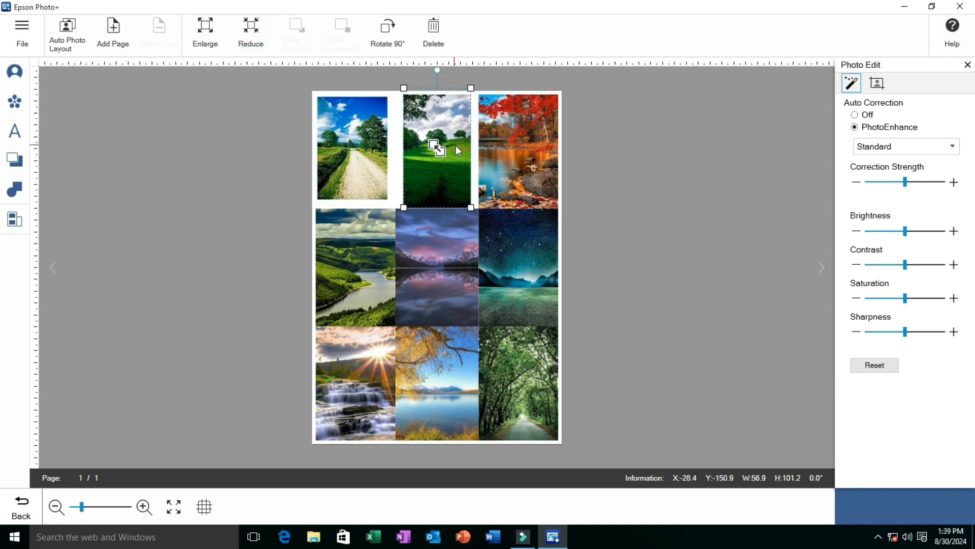
{"action": "left_click", "coordinate": [257, 31]}
{"action": "left_click", "coordinate": [257, 32]}
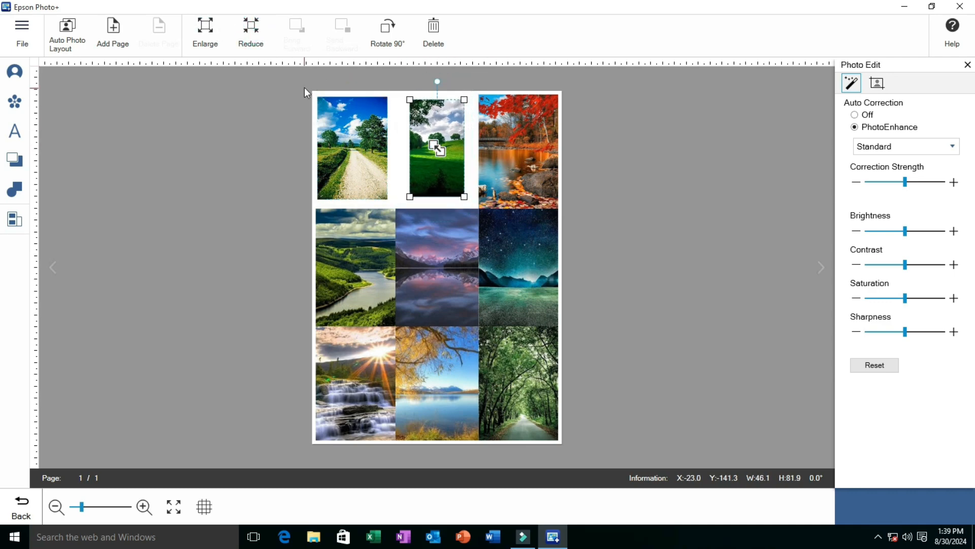
{"action": "left_click", "coordinate": [209, 37]}
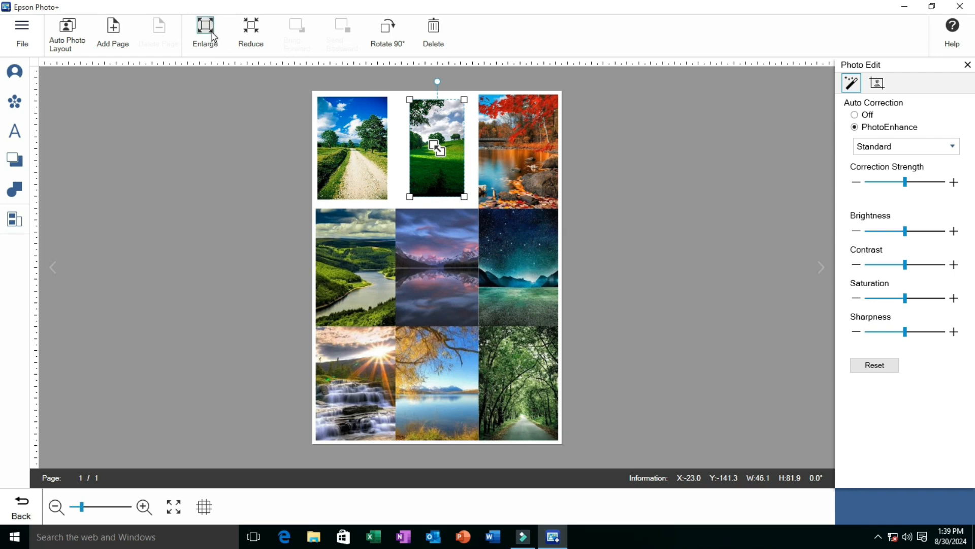
{"action": "left_click", "coordinate": [500, 117]}
{"action": "left_click", "coordinate": [253, 34]}
{"action": "left_click", "coordinate": [254, 34]}
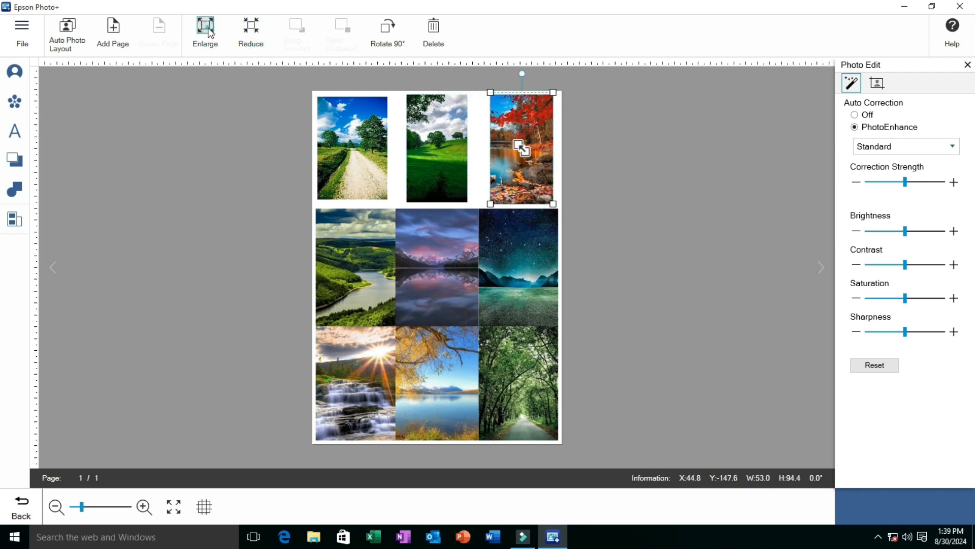
Reduce the three second-row photos, making the valley river about 48 x 85 mm, the purple lake 51 x 91 mm, and the night sky as wide as the autumn photo
{"action": "left_click", "coordinate": [360, 223]}
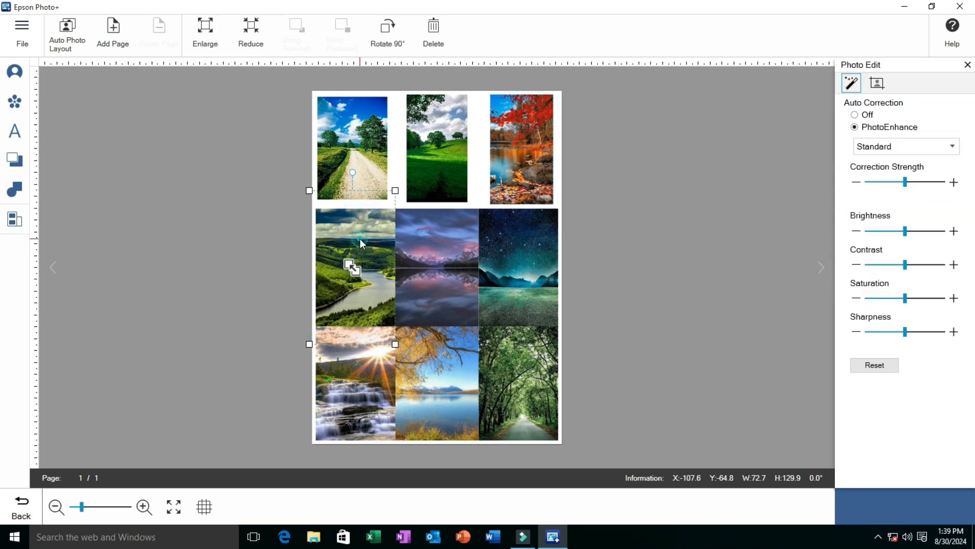
{"action": "left_click", "coordinate": [254, 31]}
{"action": "left_click", "coordinate": [257, 32]}
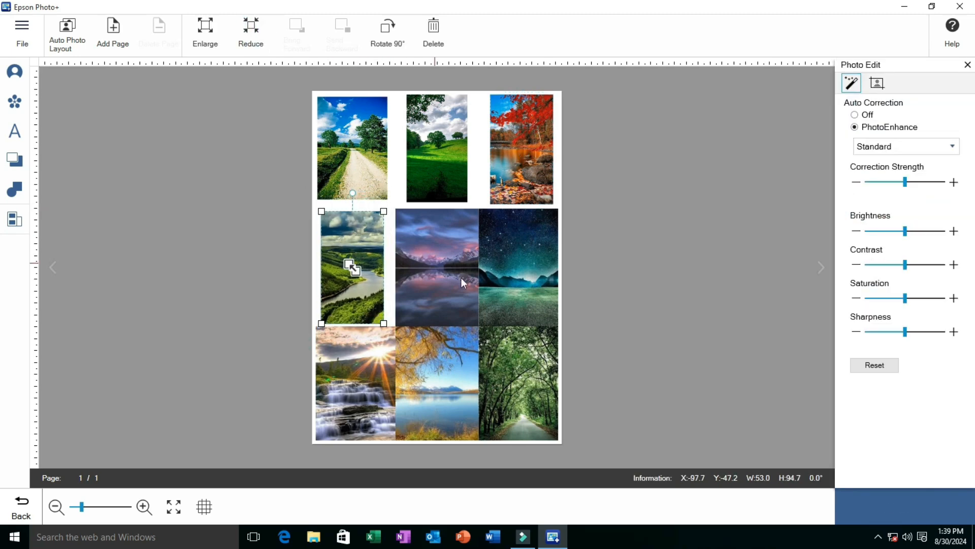
{"action": "left_click", "coordinate": [460, 277]}
{"action": "left_click", "coordinate": [251, 31]}
{"action": "left_click", "coordinate": [251, 31]}
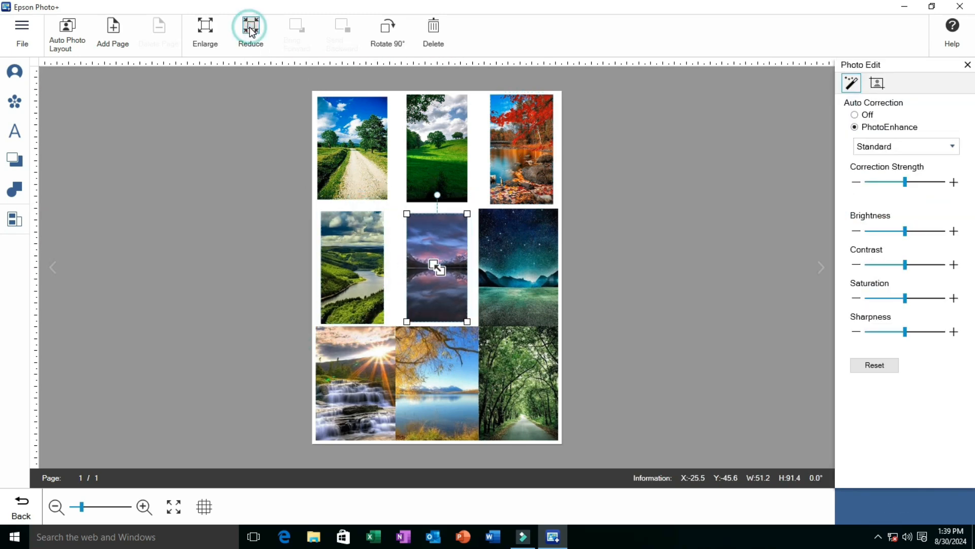
{"action": "left_click", "coordinate": [514, 235]}
{"action": "left_click", "coordinate": [251, 32]}
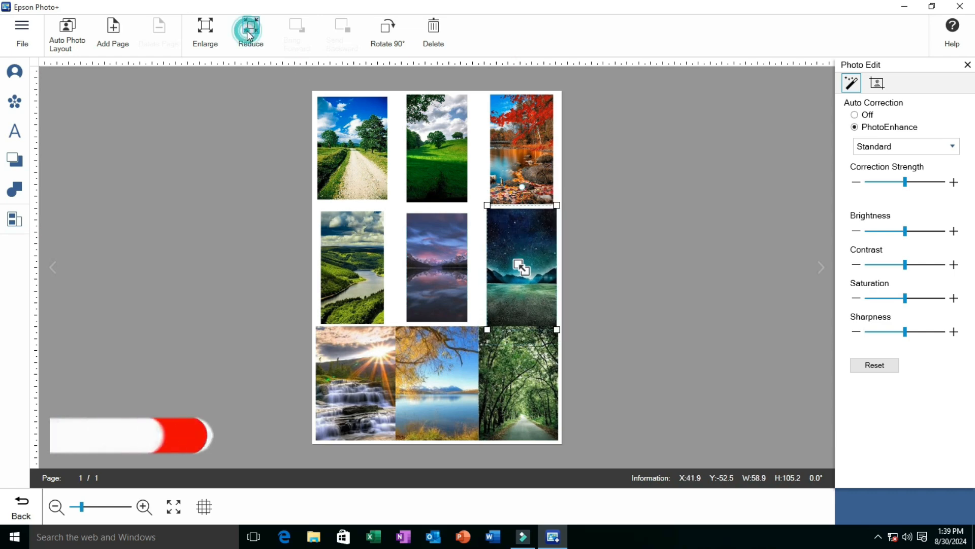
{"action": "left_click", "coordinate": [250, 31]}
{"action": "left_click", "coordinate": [366, 240]}
{"action": "left_click", "coordinate": [251, 32]}
{"action": "left_click", "coordinate": [251, 31]}
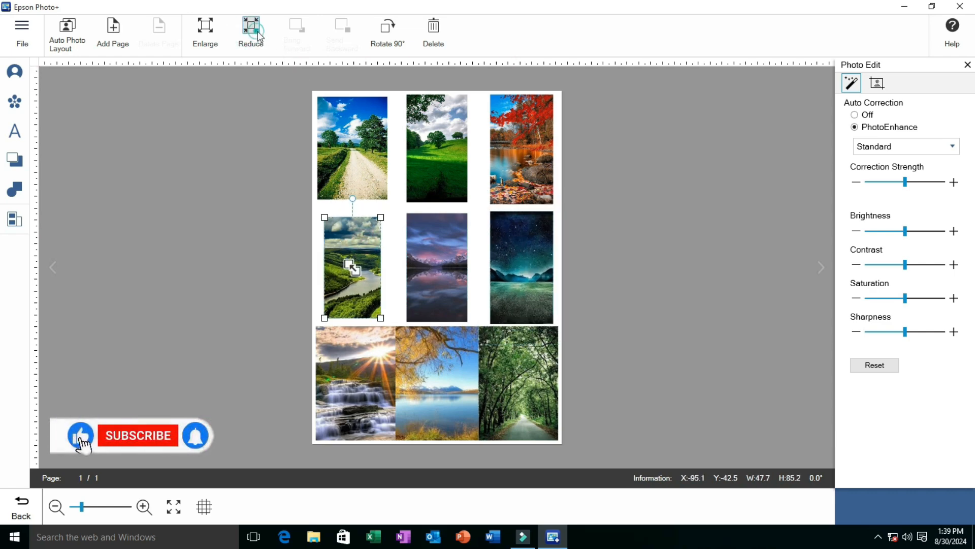
Reduce the three third-row photos, making the autumn lake about 51 x 91 mm and the tree tunnel 59 x 89 mm, and deselect
{"action": "left_click", "coordinate": [335, 361]}
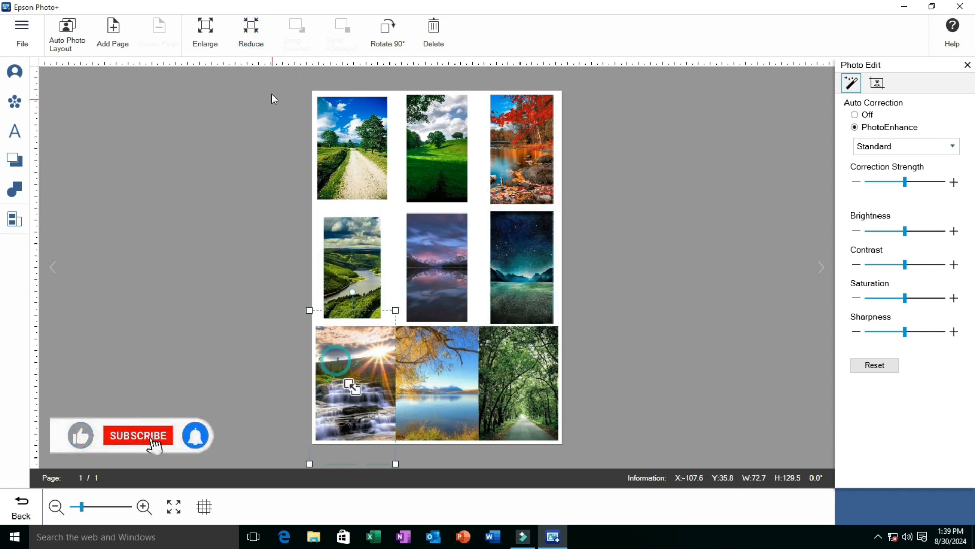
{"action": "left_click", "coordinate": [252, 30]}
{"action": "left_click", "coordinate": [252, 30]}
{"action": "left_click", "coordinate": [419, 344]}
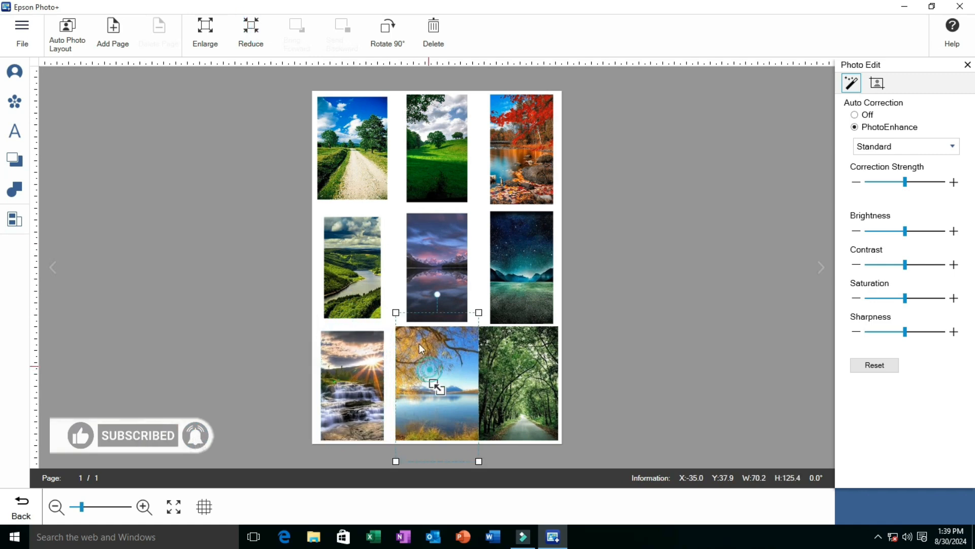
{"action": "left_click", "coordinate": [254, 29]}
{"action": "left_click", "coordinate": [254, 30]}
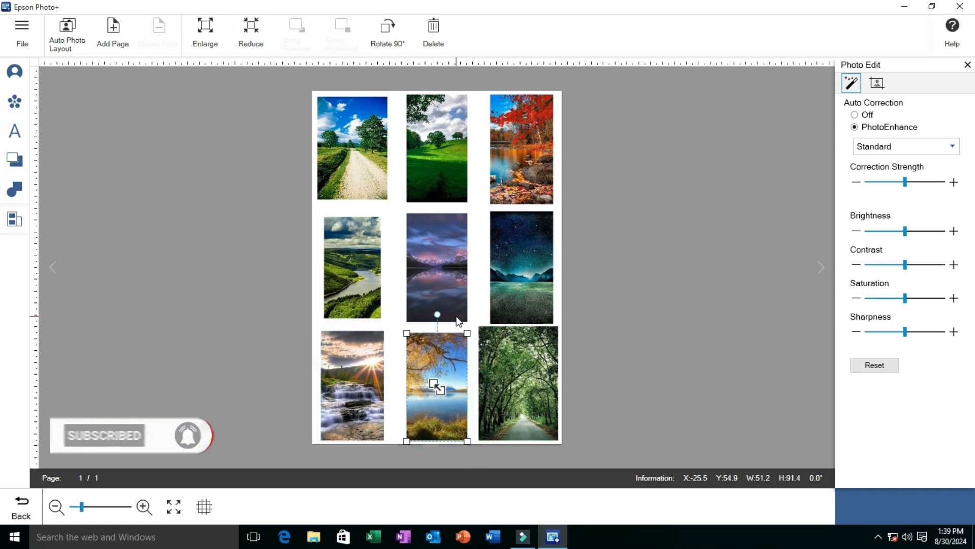
{"action": "left_click", "coordinate": [495, 361]}
{"action": "left_click", "coordinate": [251, 28]}
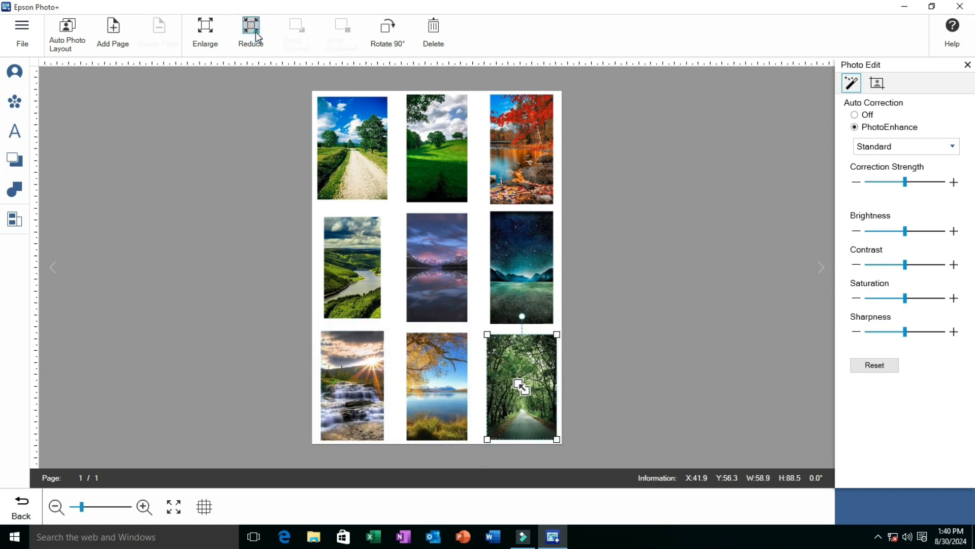
{"action": "left_click", "coordinate": [251, 28]}
{"action": "left_click", "coordinate": [208, 30]}
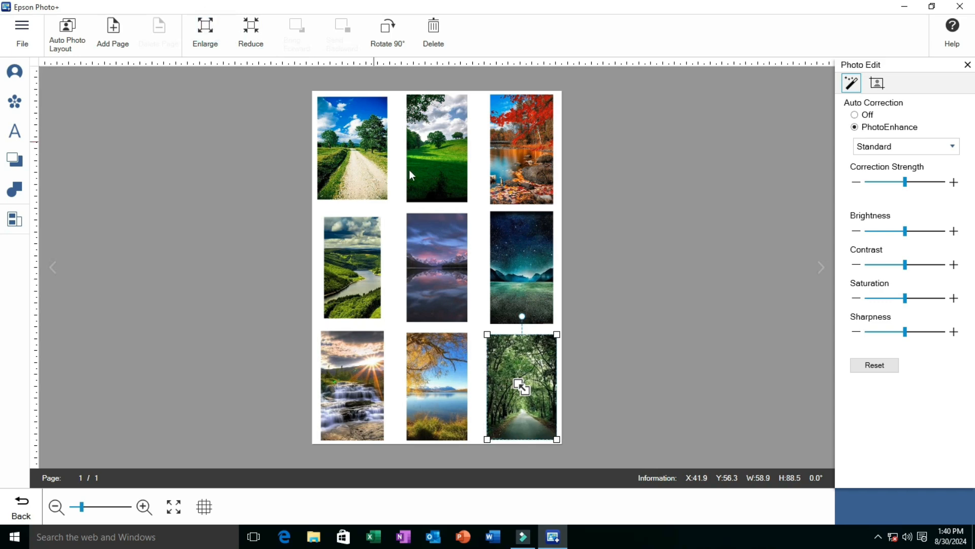
{"action": "left_click", "coordinate": [618, 270]}
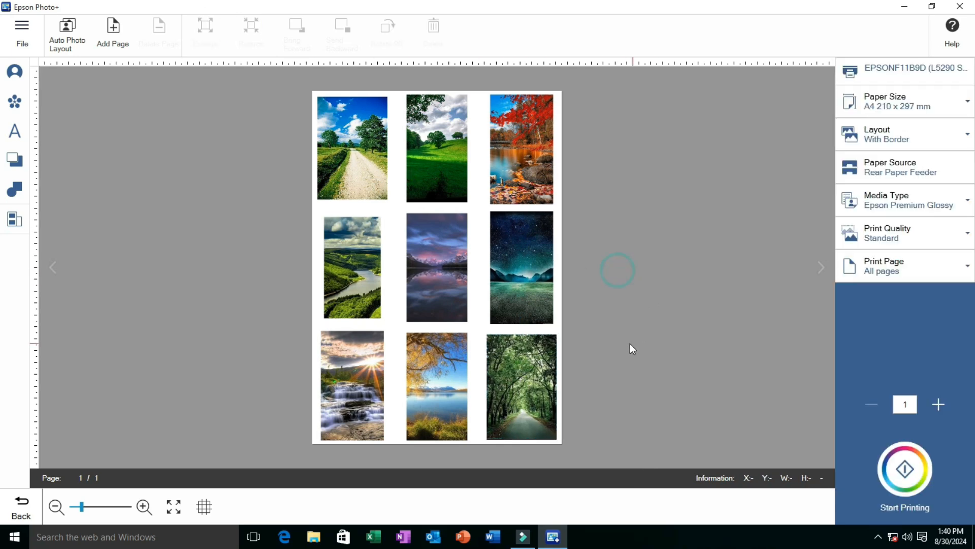
Shrink the country road photo slightly from its lower-left corner so it sits farther inside the page edge
{"action": "left_click", "coordinate": [378, 175]}
{"action": "left_click_drag", "start_coordinate": [318, 199], "coordinate": [326, 197]}
{"action": "left_click", "coordinate": [634, 234]}
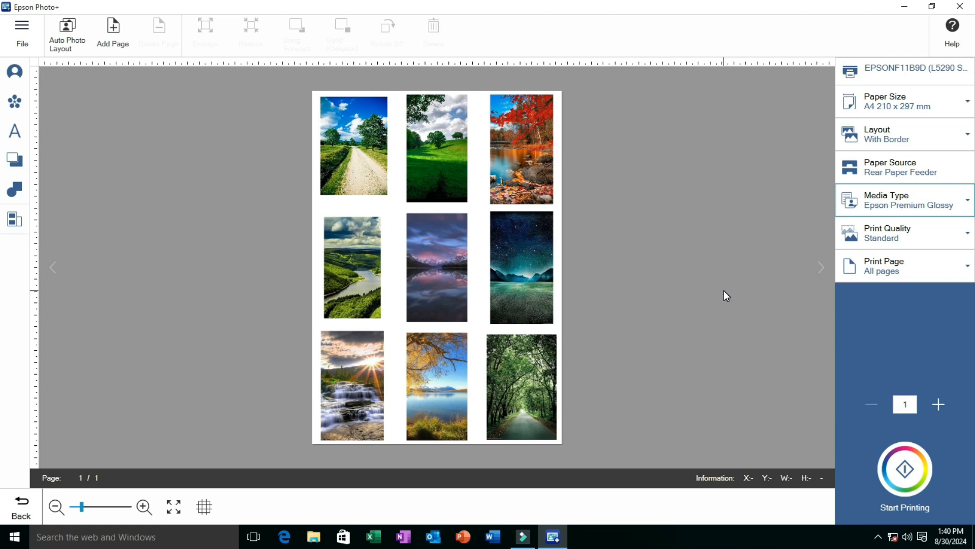
Review the print quality options and set the media type to Plain paper
{"action": "left_click", "coordinate": [886, 239]}
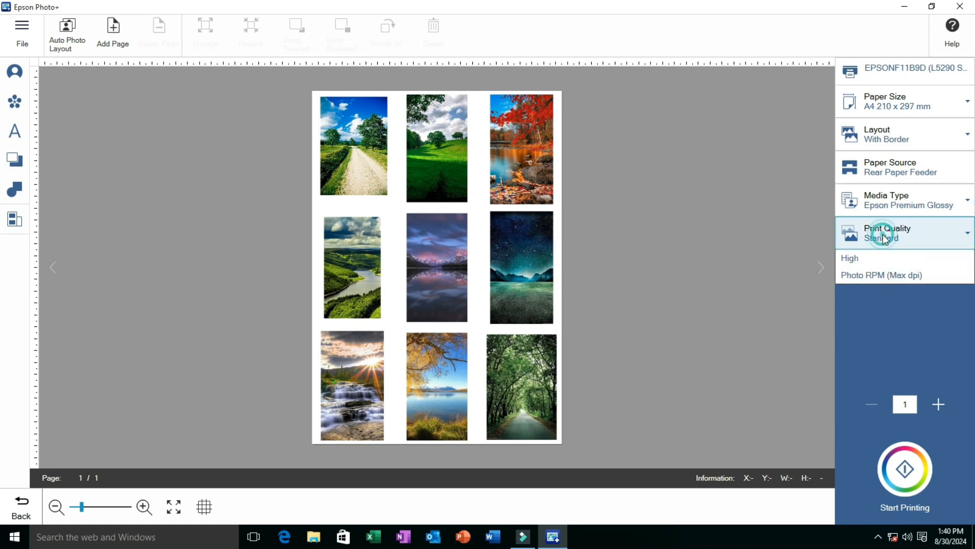
{"action": "left_click", "coordinate": [886, 239]}
{"action": "left_click", "coordinate": [892, 203]}
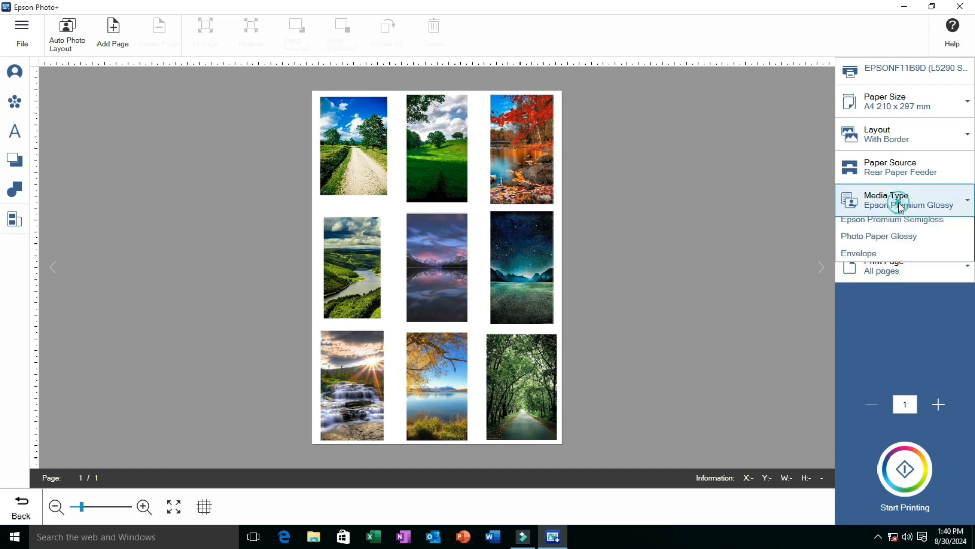
{"action": "left_click", "coordinate": [890, 223]}
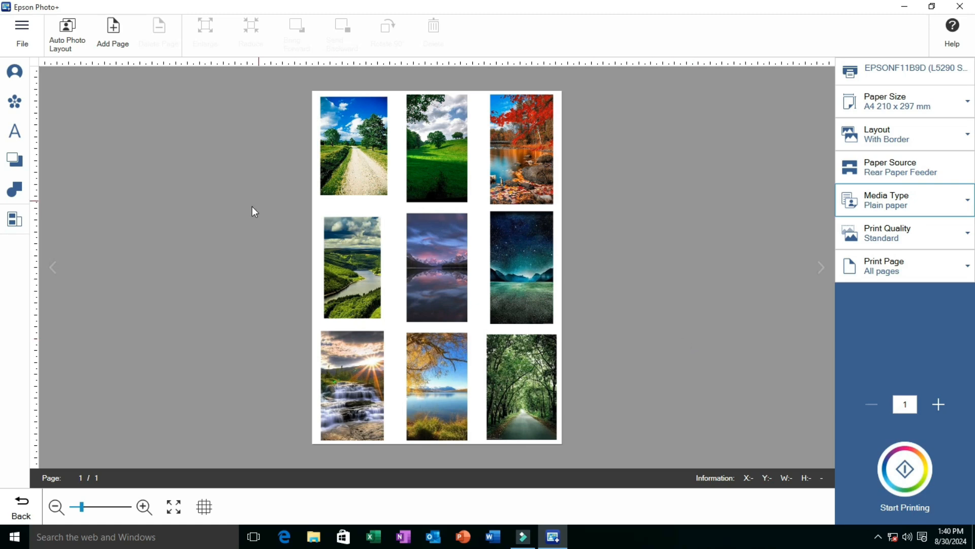
Start a new layout from the template with four equal frames, using A4 210 x 297 mm paper in portrait orientation
{"action": "left_click", "coordinate": [24, 31]}
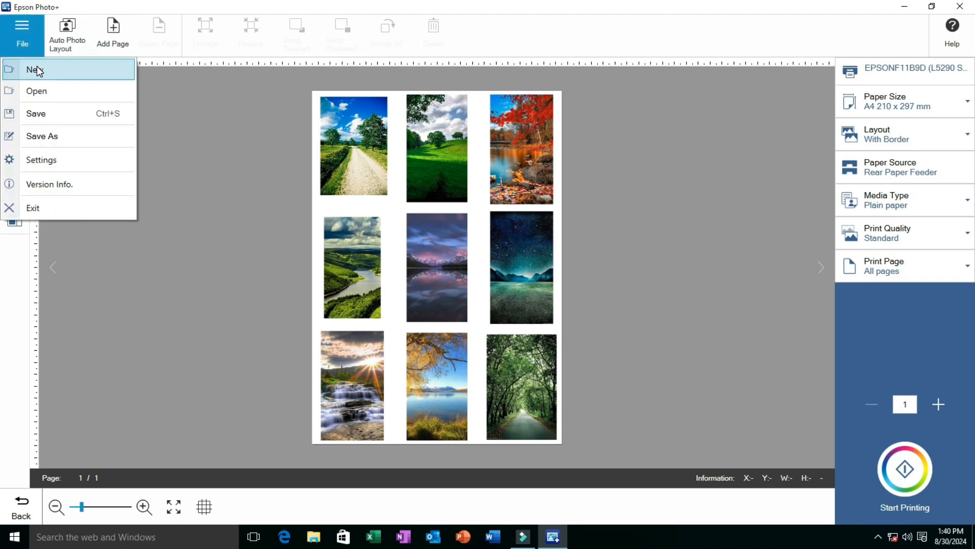
{"action": "left_click", "coordinate": [86, 78]}
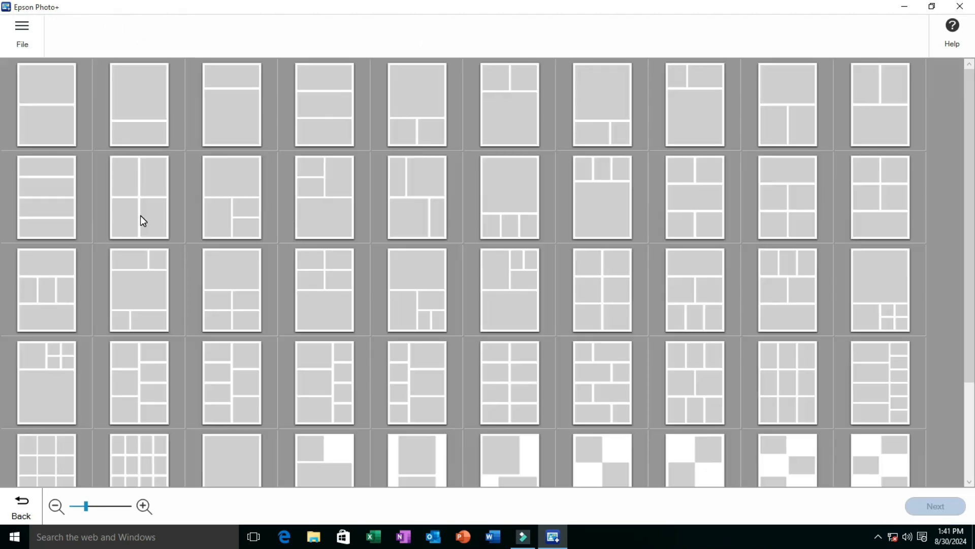
{"action": "left_click", "coordinate": [141, 218]}
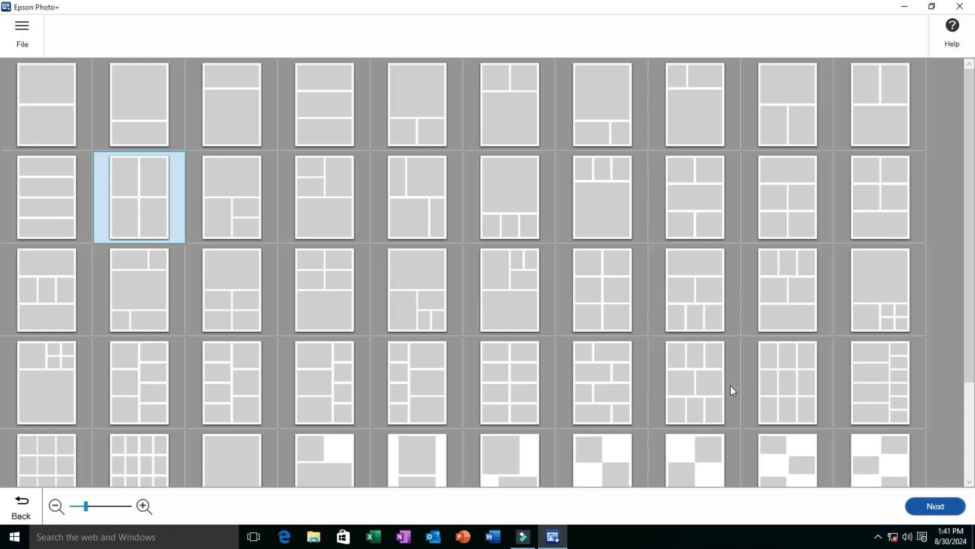
{"action": "left_click", "coordinate": [925, 504]}
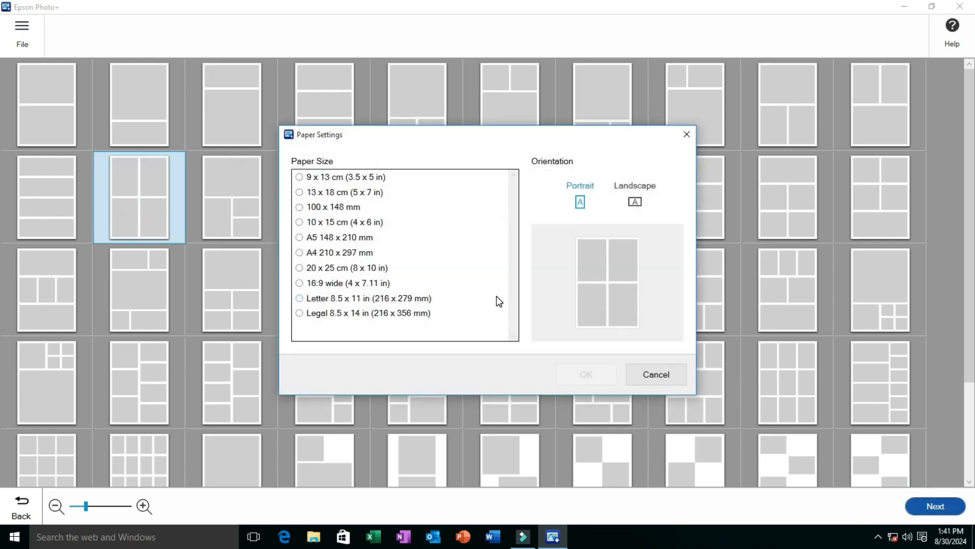
{"action": "left_click", "coordinate": [310, 253]}
{"action": "left_click", "coordinate": [587, 374]}
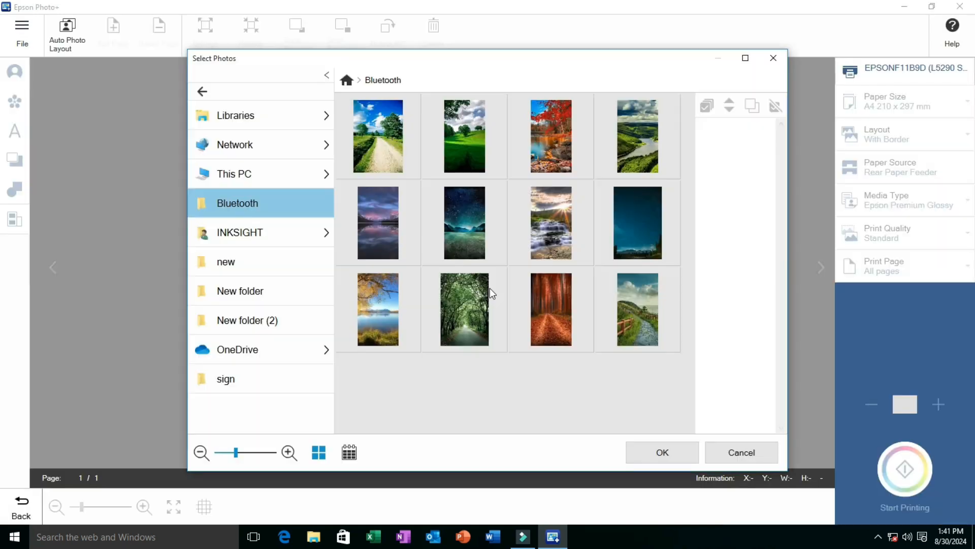
Fill the four frames with the country road, green meadow, tree tunnel and dark blue night sky photos from the Bluetooth folder
{"action": "left_click", "coordinate": [389, 154]}
{"action": "left_click", "coordinate": [445, 147]}
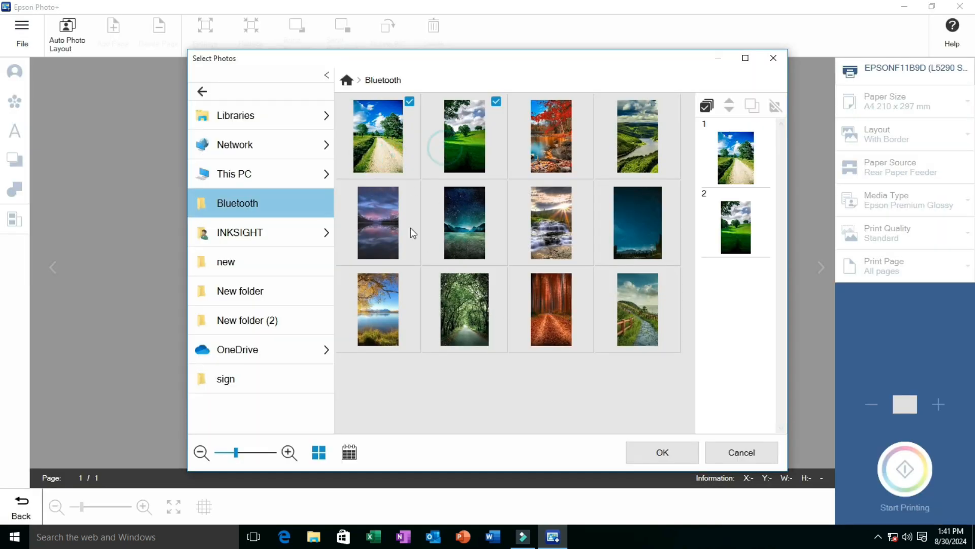
{"action": "left_click", "coordinate": [441, 304]}
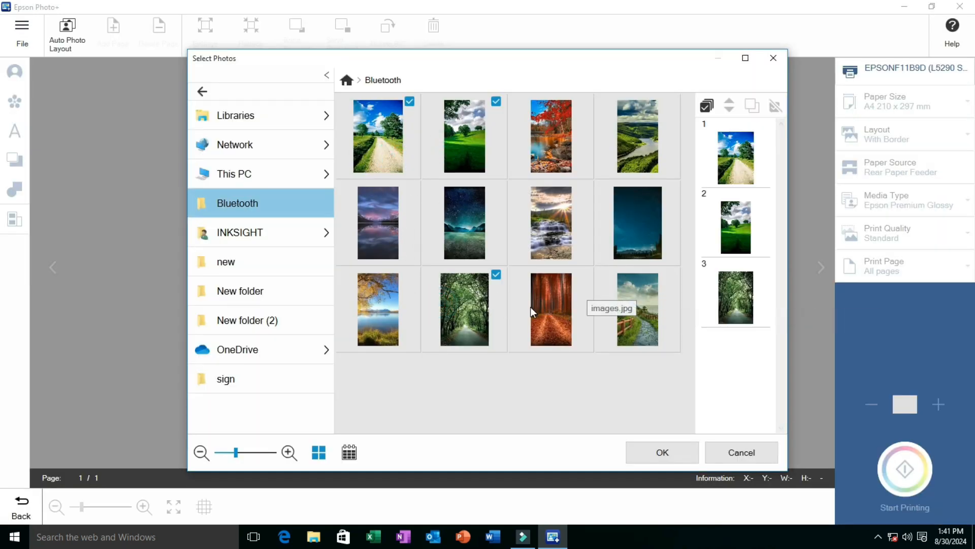
{"action": "left_click", "coordinate": [638, 251]}
{"action": "left_click", "coordinate": [670, 452]}
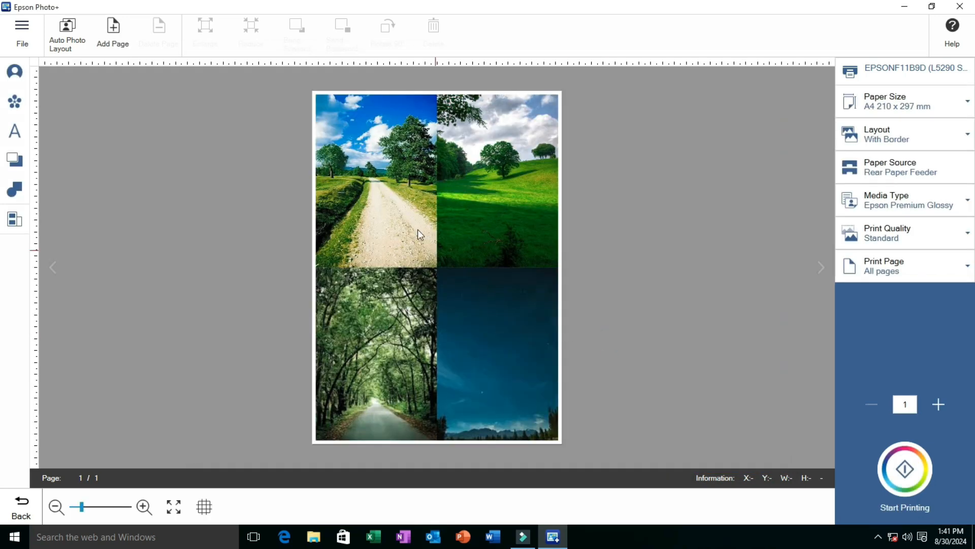
Reduce the two upper photos, making the country road about 87 x 128 mm and the green meadow slightly narrower than it
{"action": "left_click", "coordinate": [418, 231]}
{"action": "left_click", "coordinate": [249, 31]}
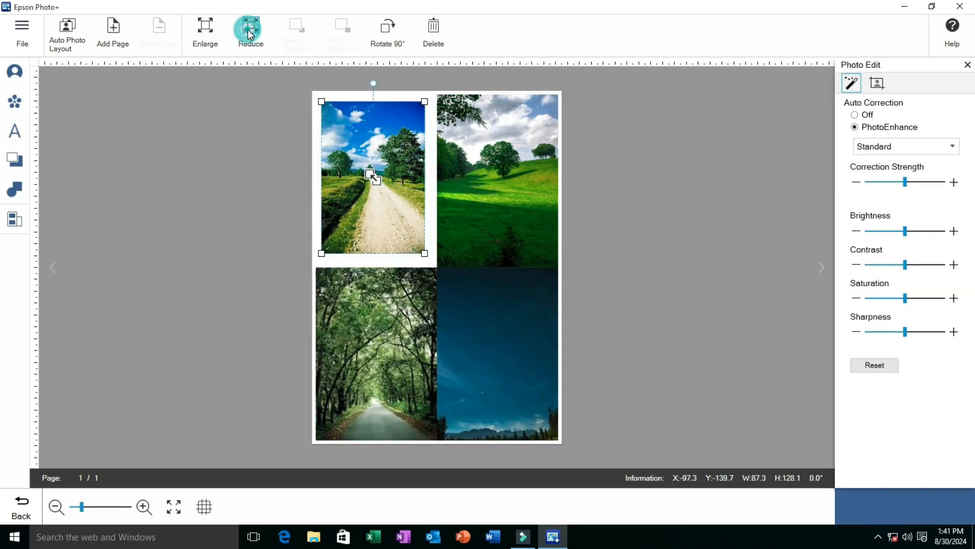
{"action": "left_click", "coordinate": [462, 136]}
{"action": "left_click", "coordinate": [254, 31]}
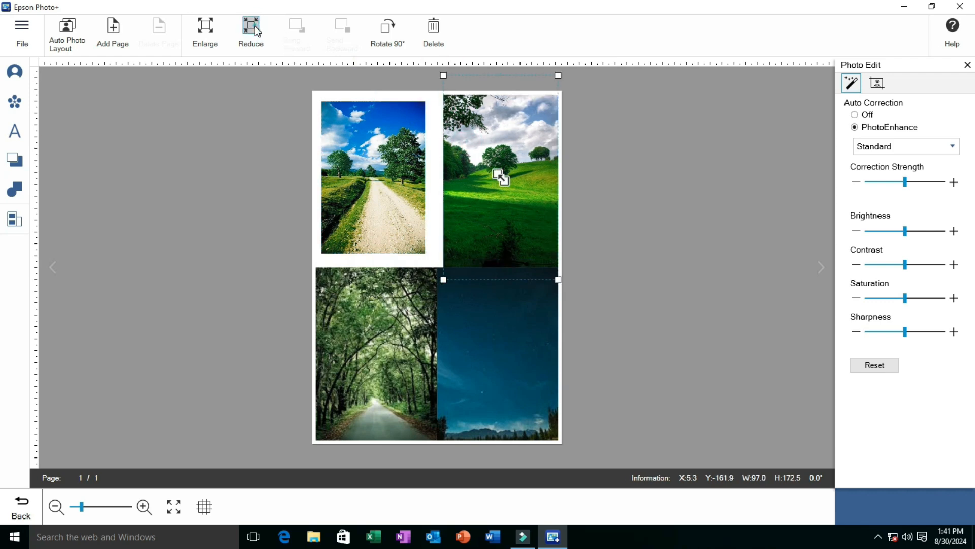
{"action": "left_click", "coordinate": [251, 30]}
{"action": "left_click", "coordinate": [251, 31]}
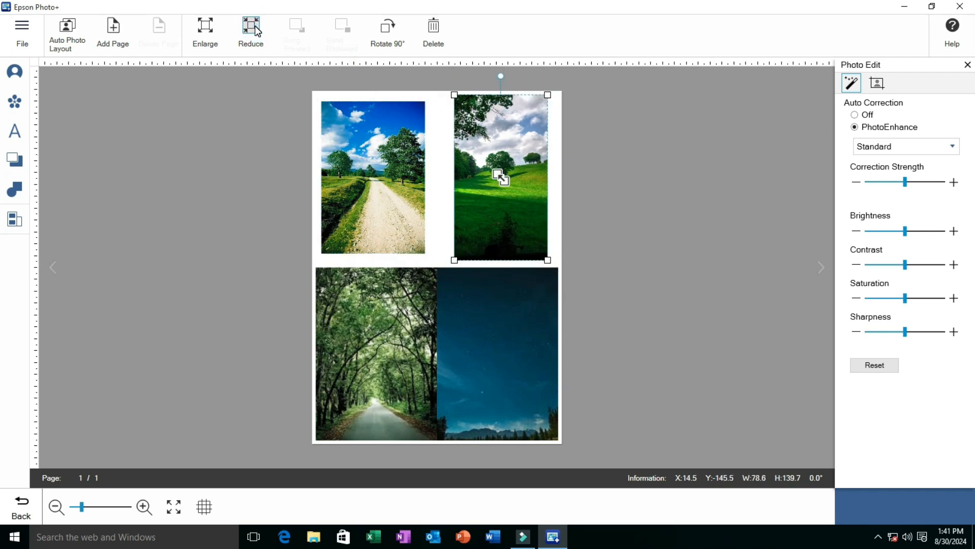
{"action": "left_click", "coordinate": [256, 32]}
Reduce the tree tunnel and dark blue night sky photos in the lower row to about 87 x 131 mm each
{"action": "left_click", "coordinate": [388, 300]}
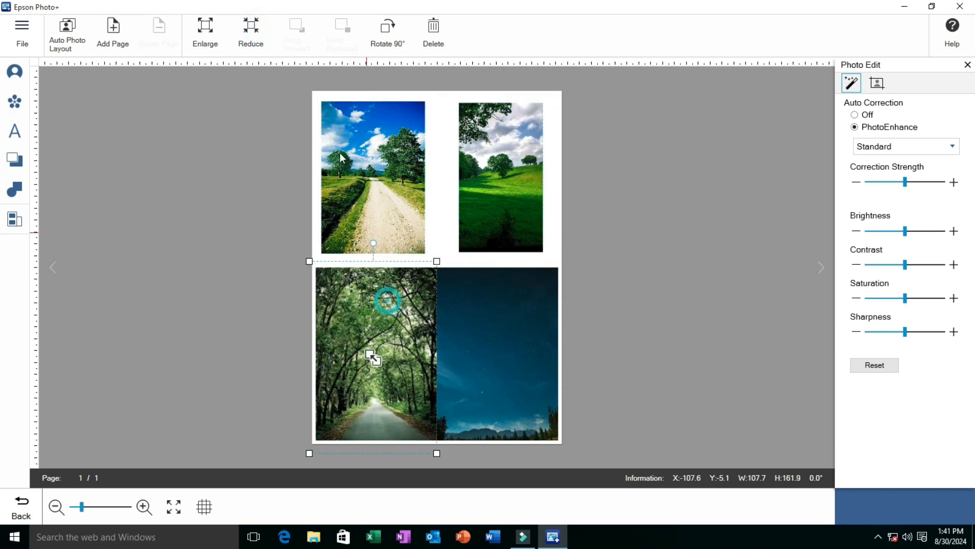
{"action": "left_click", "coordinate": [252, 32]}
{"action": "left_click", "coordinate": [469, 323]}
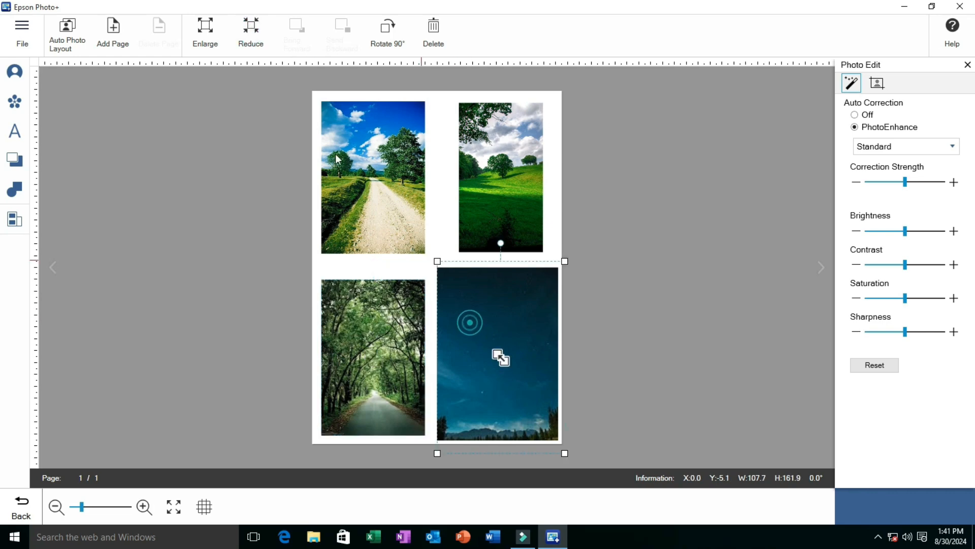
{"action": "left_click", "coordinate": [252, 31]}
{"action": "left_click", "coordinate": [252, 31]}
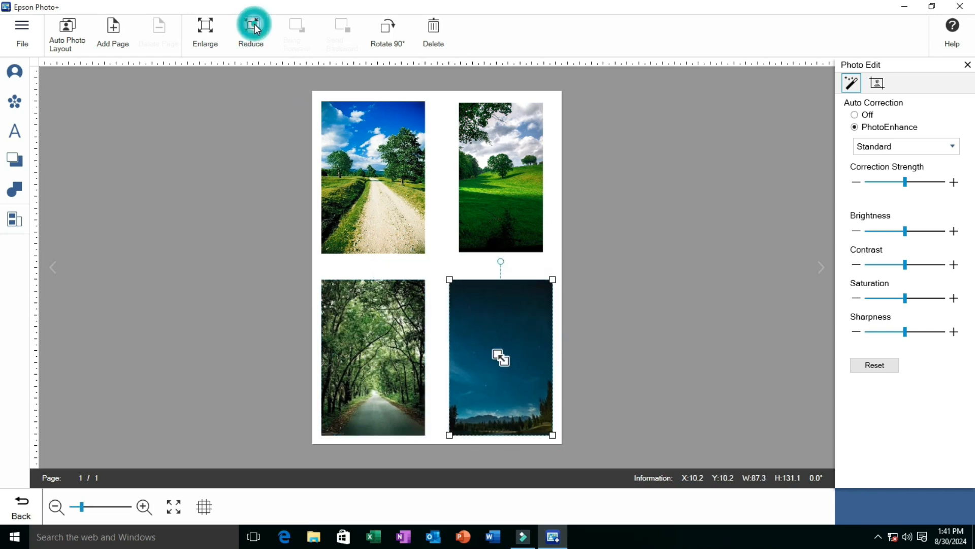
Enlarge the green meadow photo in the upper row to about 78 x 138 mm and fine-tune its position
{"action": "left_click", "coordinate": [496, 179]}
{"action": "left_click_drag", "start_coordinate": [459, 253], "coordinate": [455, 246]}
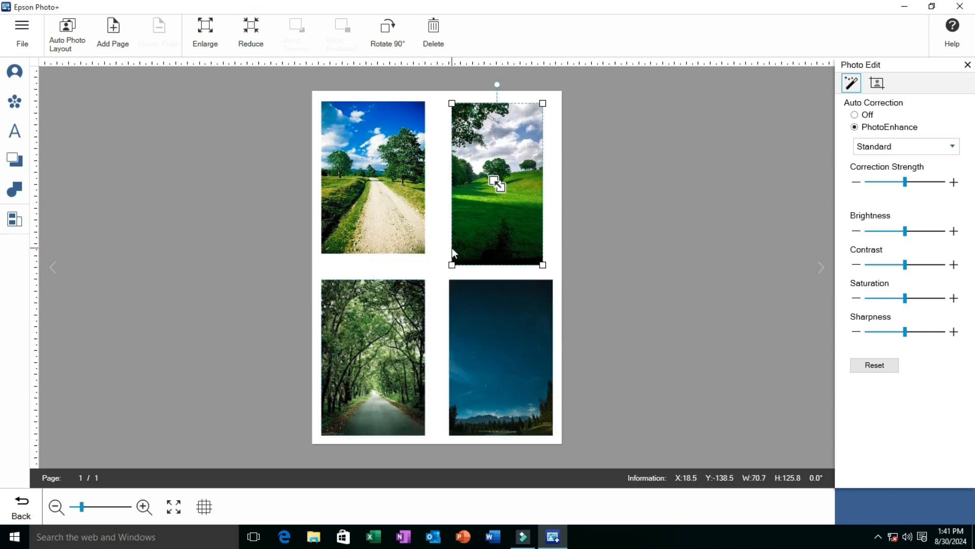
{"action": "left_click_drag", "start_coordinate": [542, 104], "coordinate": [544, 102]}
{"action": "left_click_drag", "start_coordinate": [508, 158], "coordinate": [510, 156]}
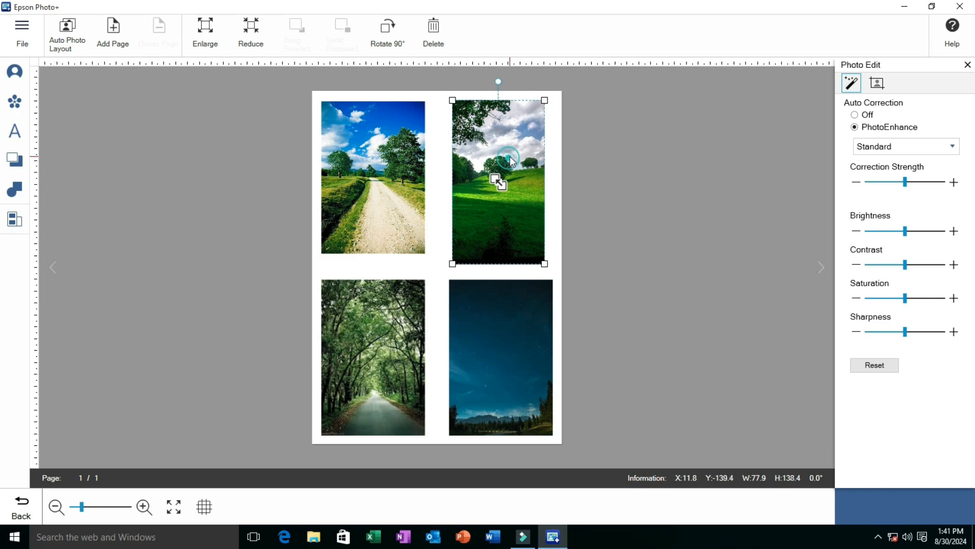
{"action": "left_click", "coordinate": [639, 196]}
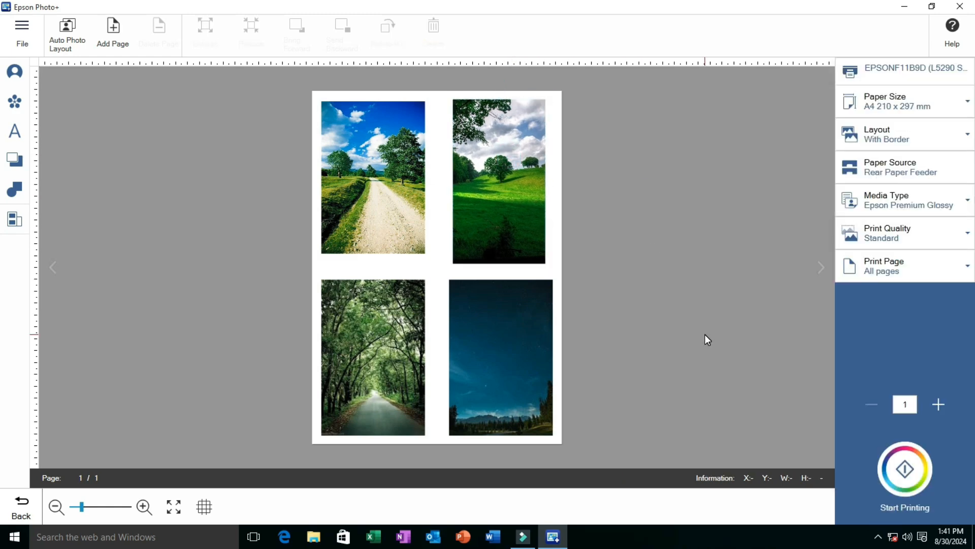
Leave the four-photo layout and return to the project type selection
{"action": "left_click", "coordinate": [24, 41]}
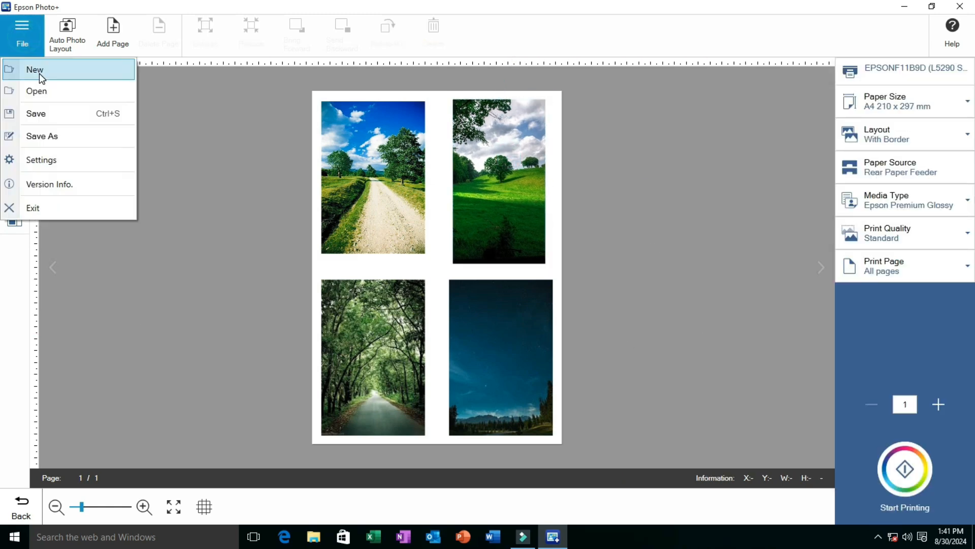
{"action": "left_click", "coordinate": [39, 72]}
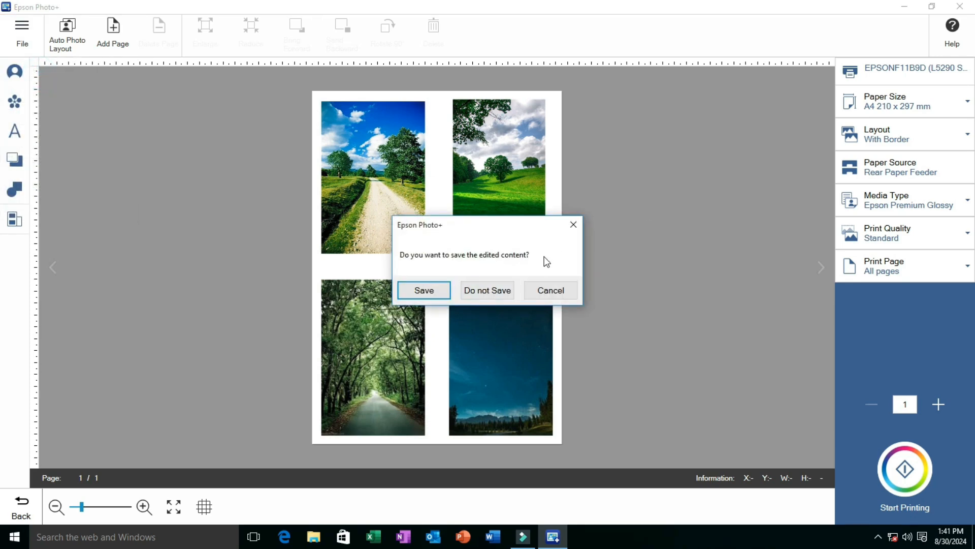
{"action": "left_click", "coordinate": [573, 224]}
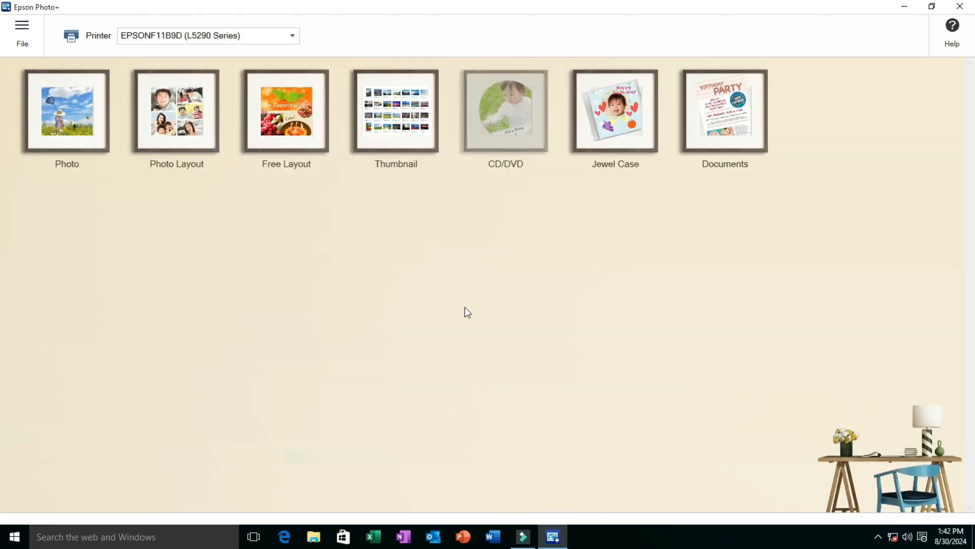
Look at the Thumbnail project's templates and return to the project type selection
{"action": "left_click", "coordinate": [397, 128]}
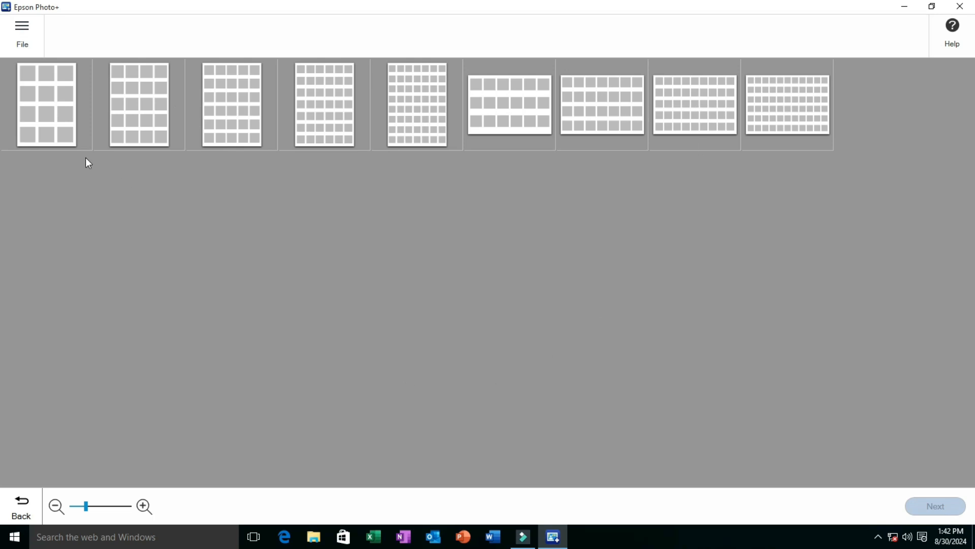
{"action": "left_click", "coordinate": [22, 30]}
{"action": "left_click", "coordinate": [26, 63]}
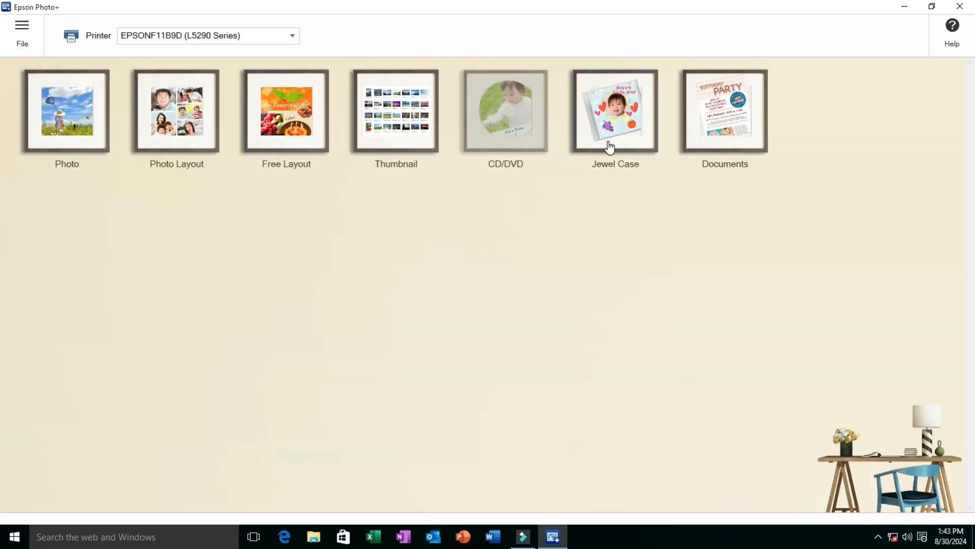
Start a Documents project from the template with three photos beside text blocks, on A4 210 x 297 mm paper
{"action": "left_click", "coordinate": [745, 147]}
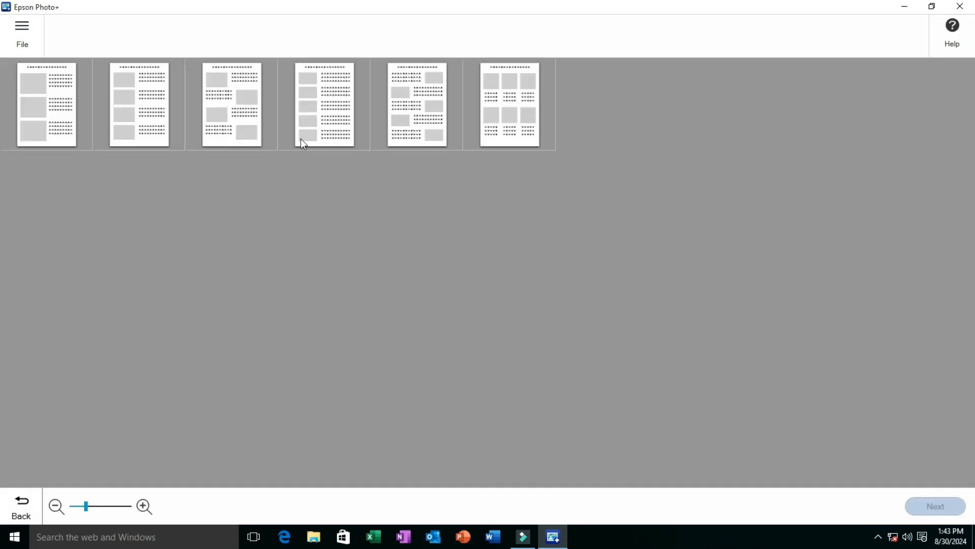
{"action": "left_click", "coordinate": [69, 115]}
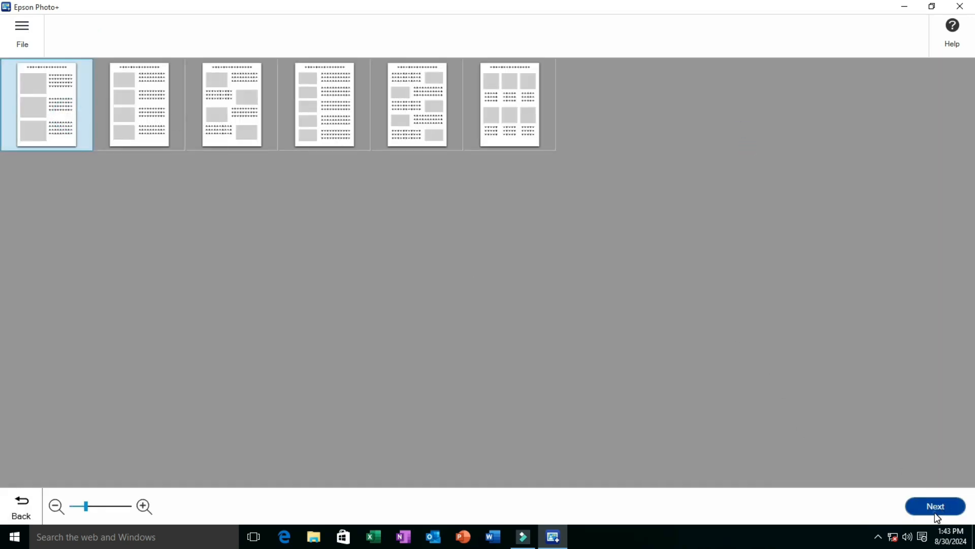
{"action": "left_click", "coordinate": [910, 508]}
{"action": "left_click", "coordinate": [310, 178]}
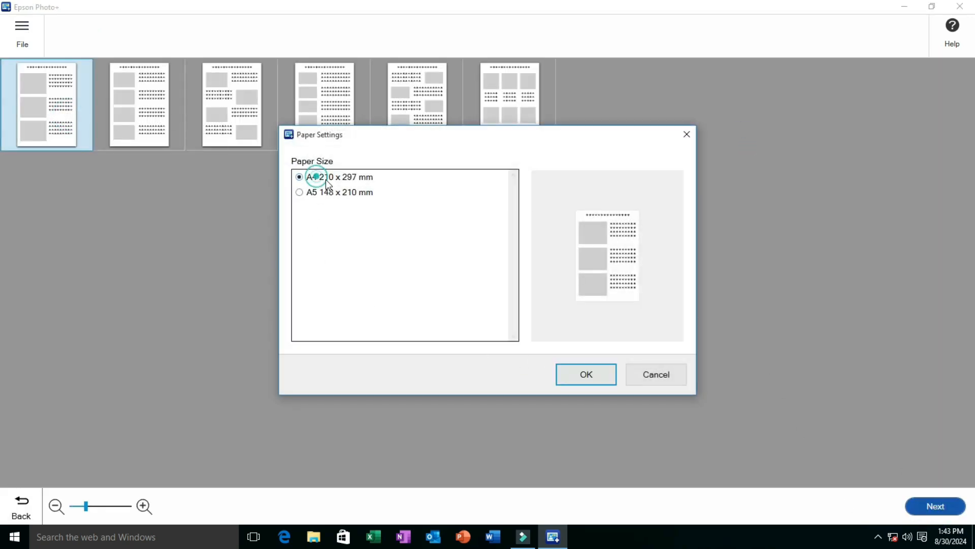
{"action": "left_click", "coordinate": [598, 382]}
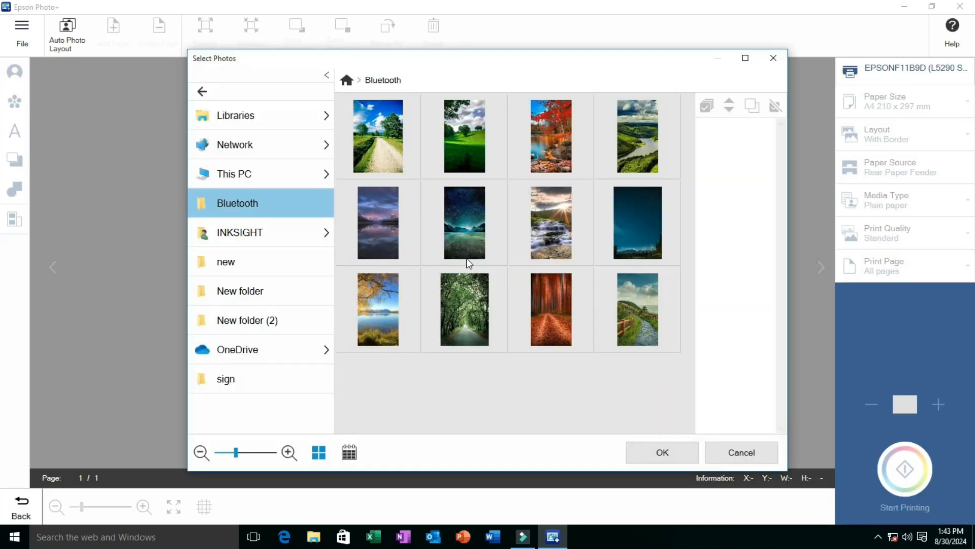
Fill the three frames with the country road, starry night lake and green river valley photos from the Bluetooth folder
{"action": "left_click", "coordinate": [404, 160]}
{"action": "left_click", "coordinate": [453, 218]}
{"action": "left_click", "coordinate": [630, 158]}
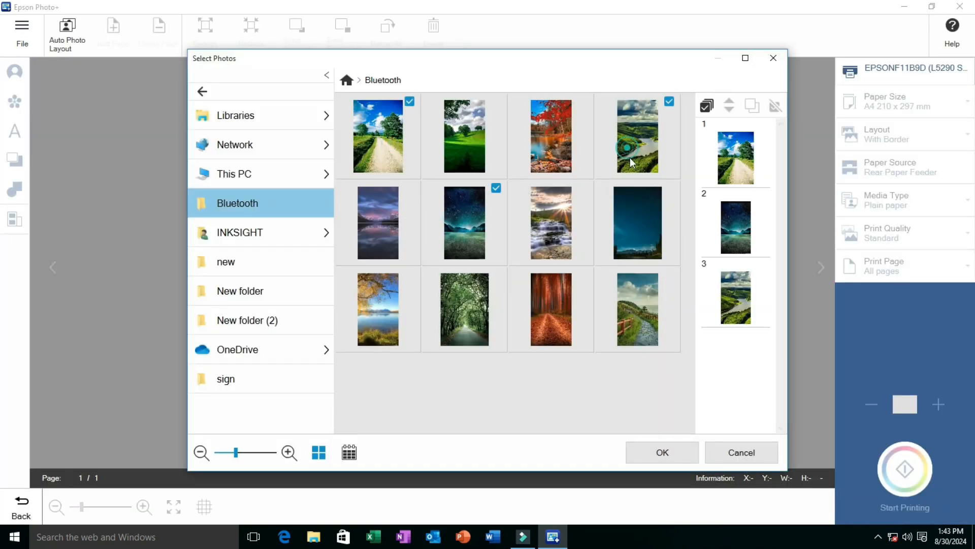
{"action": "left_click", "coordinate": [690, 453]}
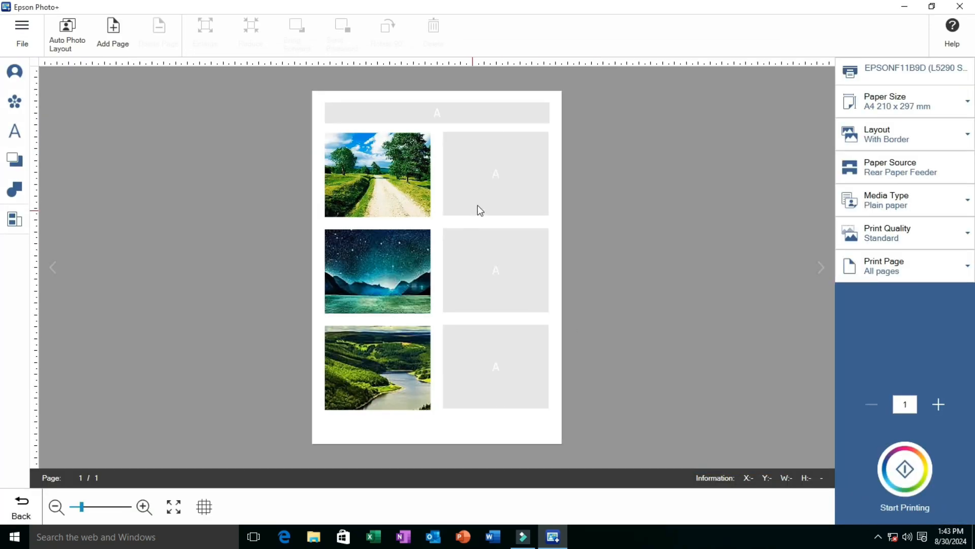
Enter "zsxdsdxsdxsdxsxsxsaxsaxsaxs" in the text box beside the country road photo and set its font size to 34 pt
{"action": "left_click", "coordinate": [479, 203]}
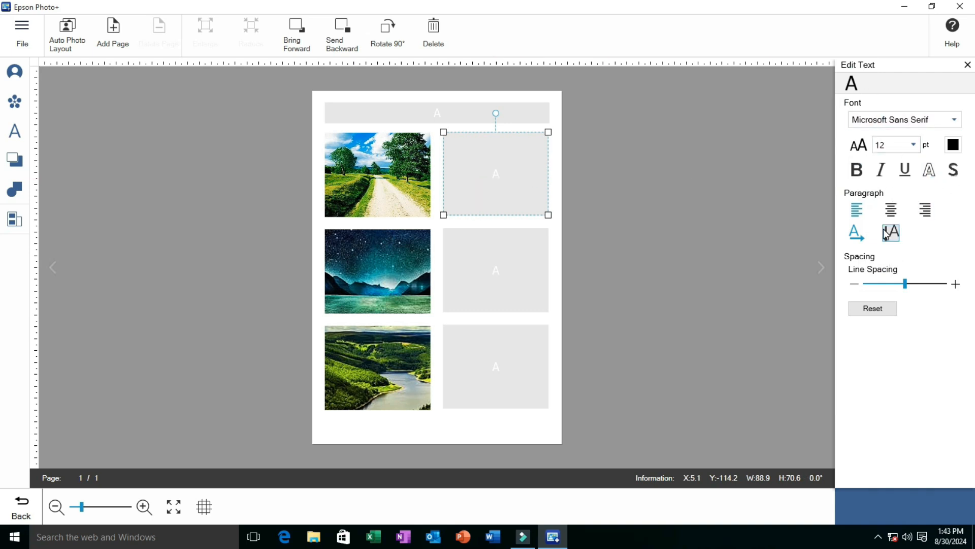
{"action": "double_click", "coordinate": [479, 175]}
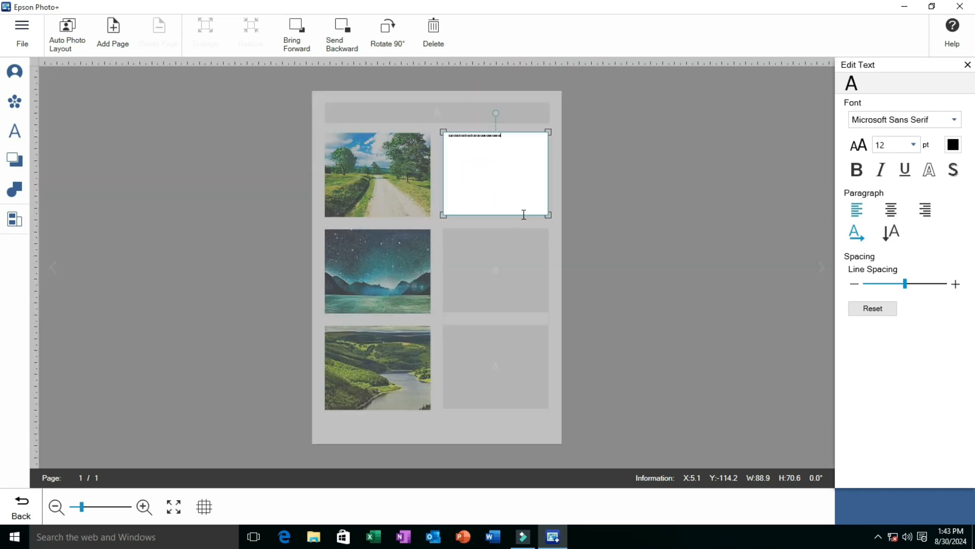
{"action": "double_click", "coordinate": [520, 143]}
{"action": "left_click", "coordinate": [913, 146]}
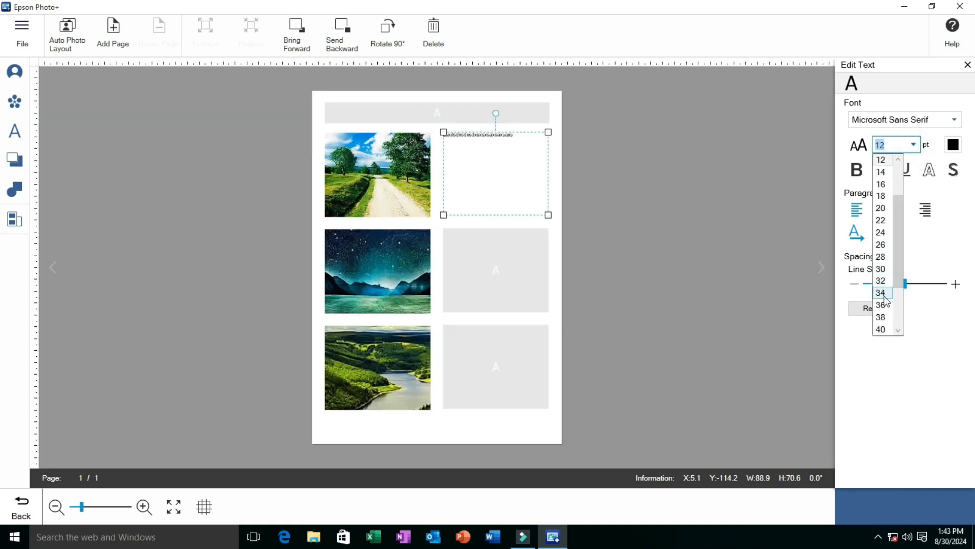
{"action": "left_click", "coordinate": [882, 294]}
{"action": "left_click", "coordinate": [509, 199]}
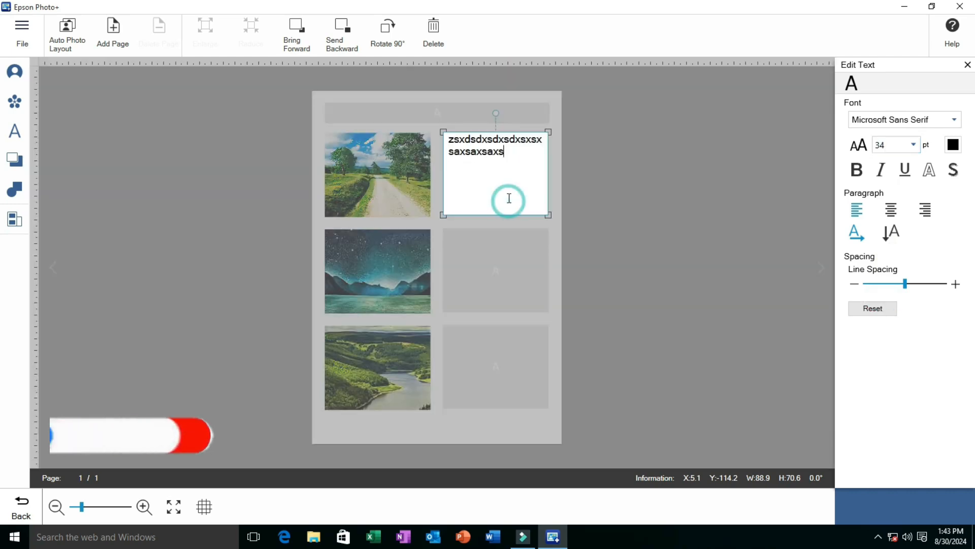
Enter "asdasdsXDSDAsaSasaSA" in the text box beside the starry night photo and set its font size to 36 pt
{"action": "left_click", "coordinate": [502, 262]}
{"action": "left_click", "coordinate": [504, 250]}
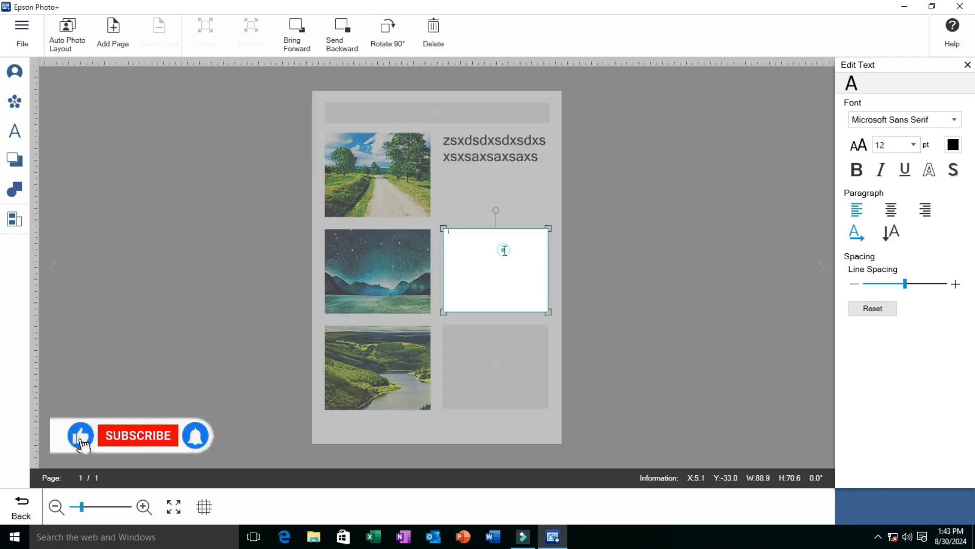
{"action": "type", "text": "asdasdaXDS"}
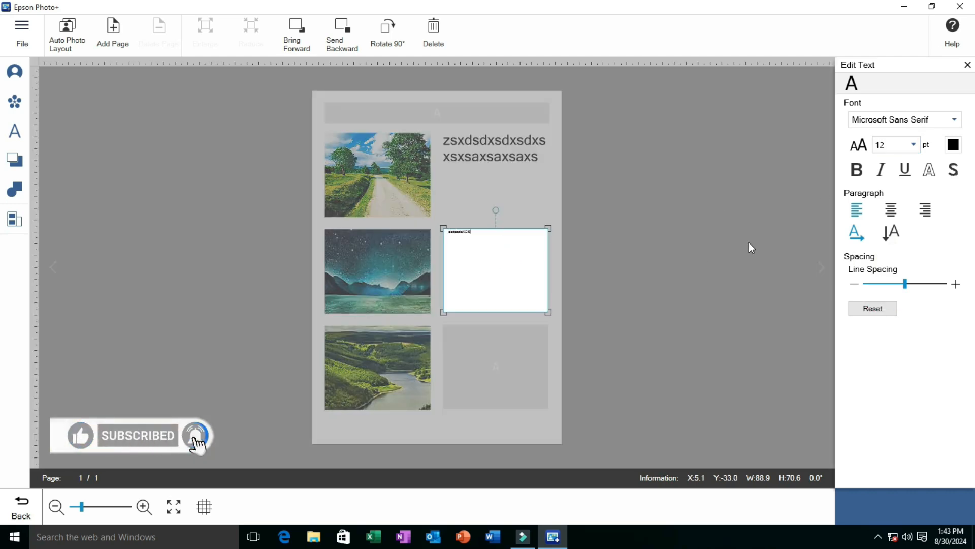
{"action": "type", "text": "DAsaSasaSA"}
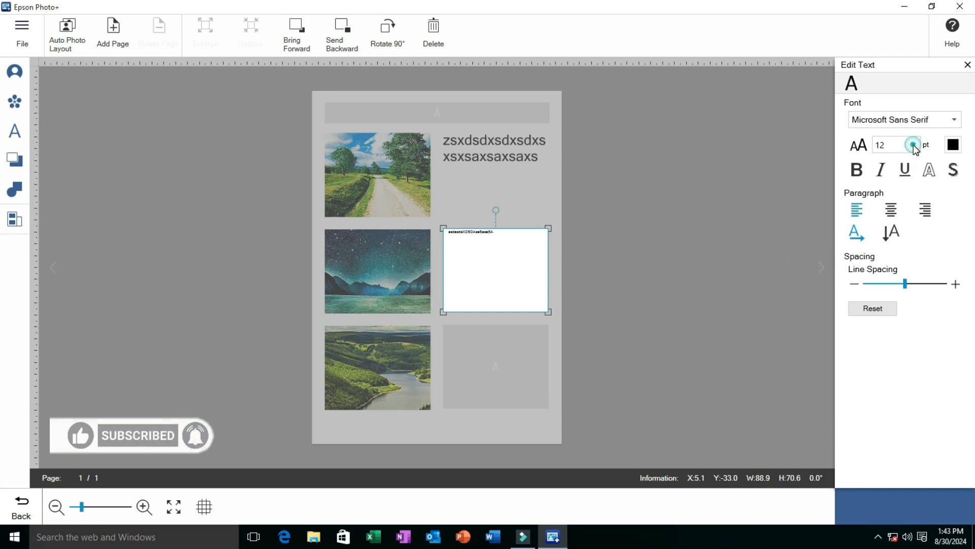
{"action": "left_click", "coordinate": [913, 146]}
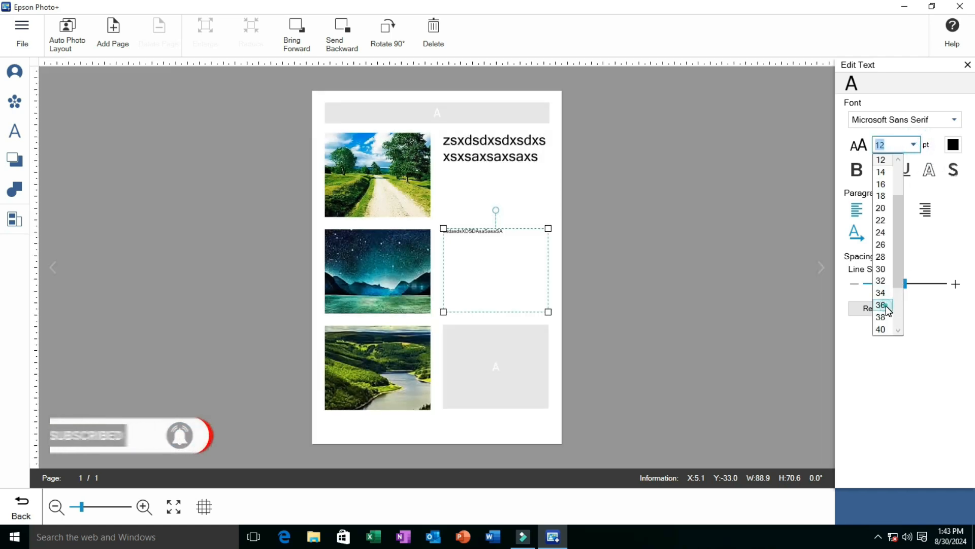
{"action": "left_click", "coordinate": [882, 305]}
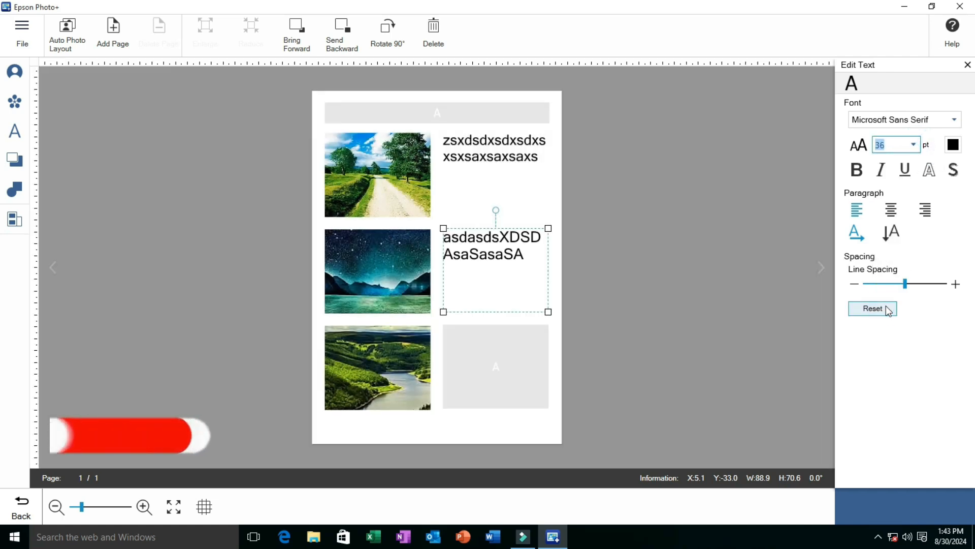
Enter "asaSasaSAsaSAsassa" in the text box beside the river valley photo and set its font size to 36 pt
{"action": "double_click", "coordinate": [503, 368]}
{"action": "type", "text": "asaSasaSAsaSAsa"}
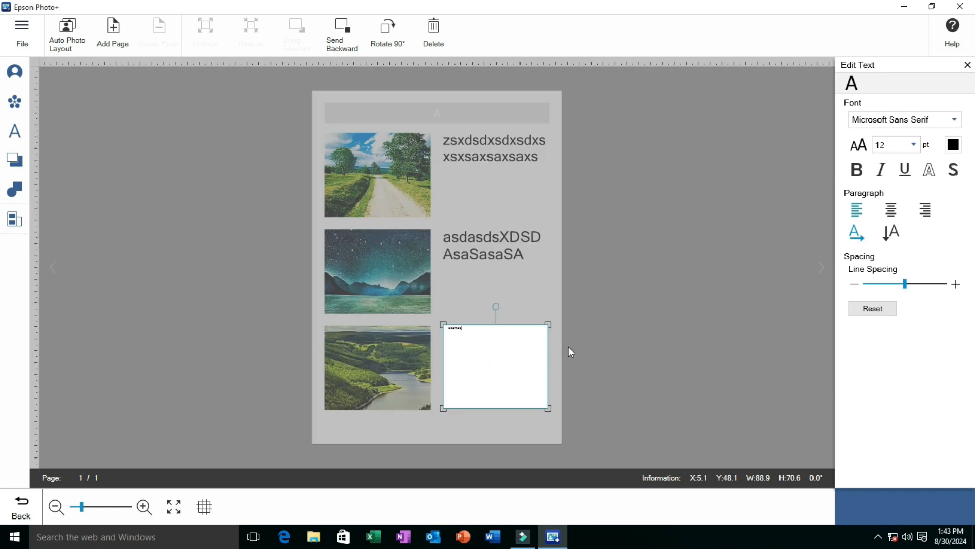
{"action": "left_click", "coordinate": [913, 144]}
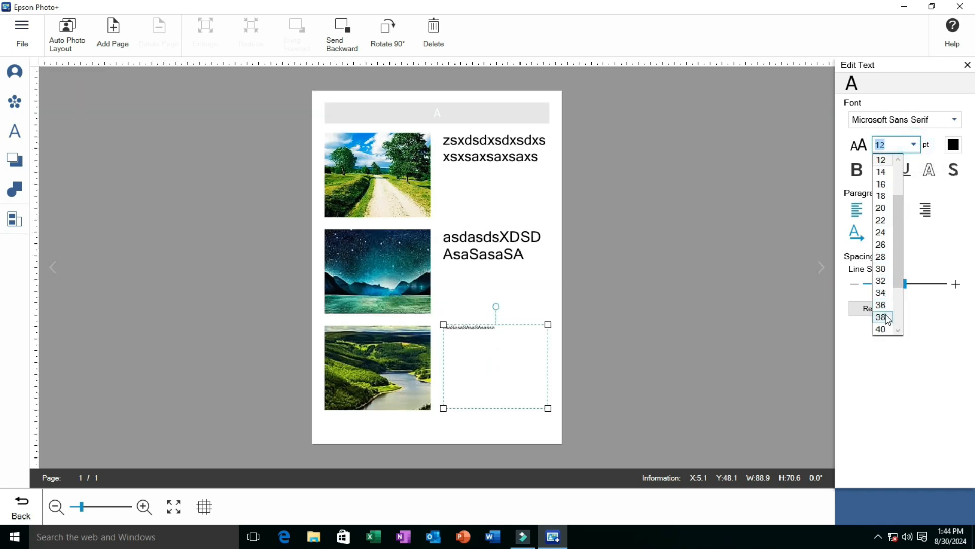
{"action": "left_click", "coordinate": [883, 304]}
{"action": "left_click", "coordinate": [656, 353]}
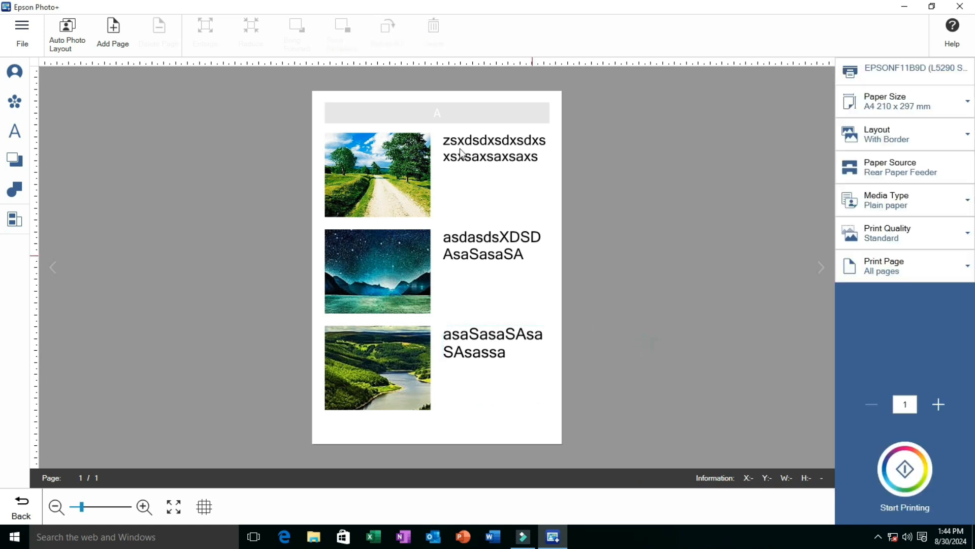
Enter "SDJSODSOD" as the title in the text box above the photos
{"action": "double_click", "coordinate": [460, 113]}
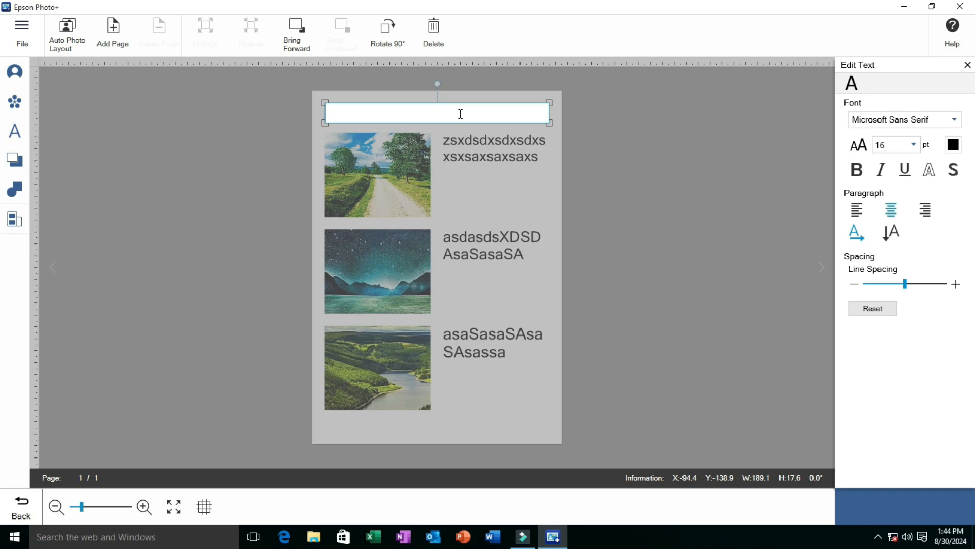
{"action": "type", "text": "SDJSODSOD"}
{"action": "left_click", "coordinate": [549, 161]}
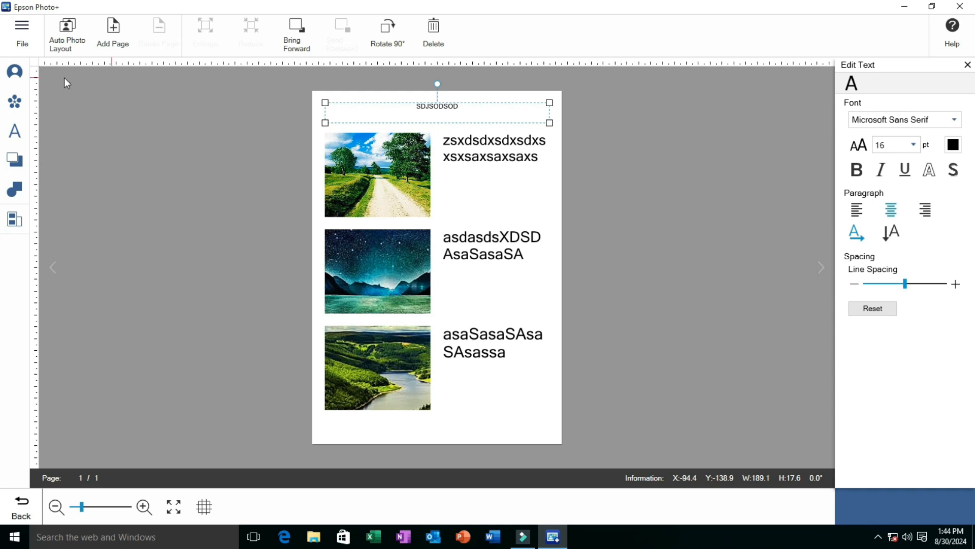
Start a new Documents project, discarding the current document without saving
{"action": "left_click", "coordinate": [20, 30]}
{"action": "left_click", "coordinate": [26, 71]}
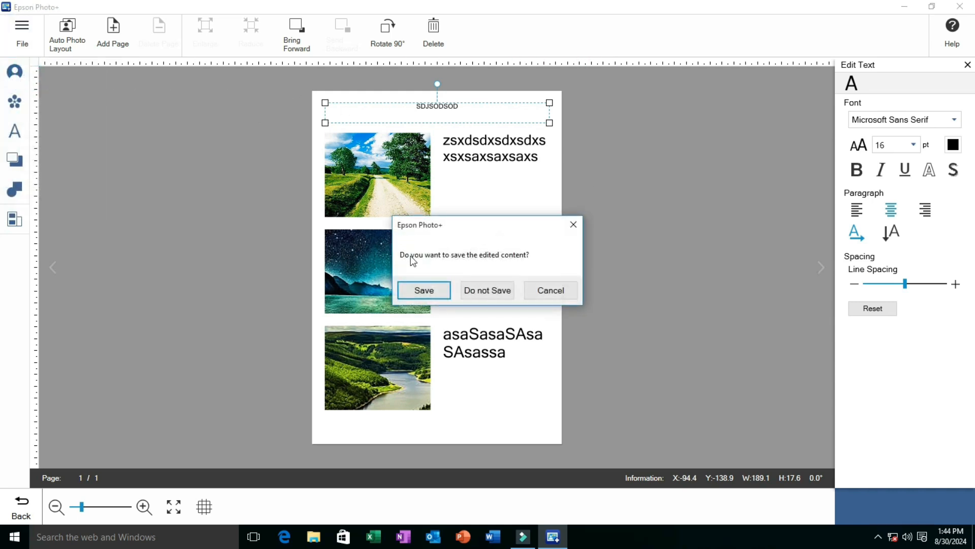
{"action": "left_click", "coordinate": [494, 287]}
{"action": "left_click", "coordinate": [716, 142]}
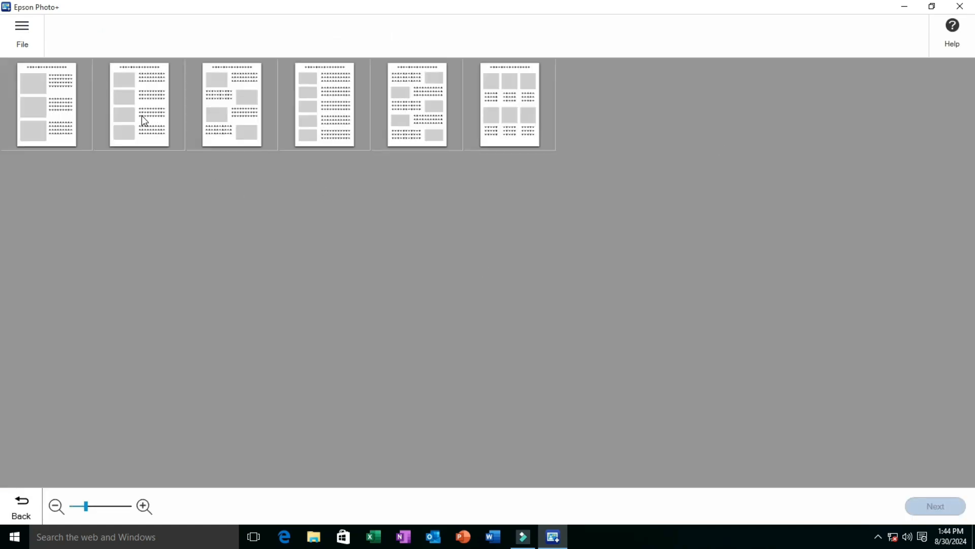
Compare the available document templates with different photo and text arrangements
{"action": "left_click", "coordinate": [142, 115]}
{"action": "left_click", "coordinate": [213, 118]}
{"action": "left_click", "coordinate": [327, 118]}
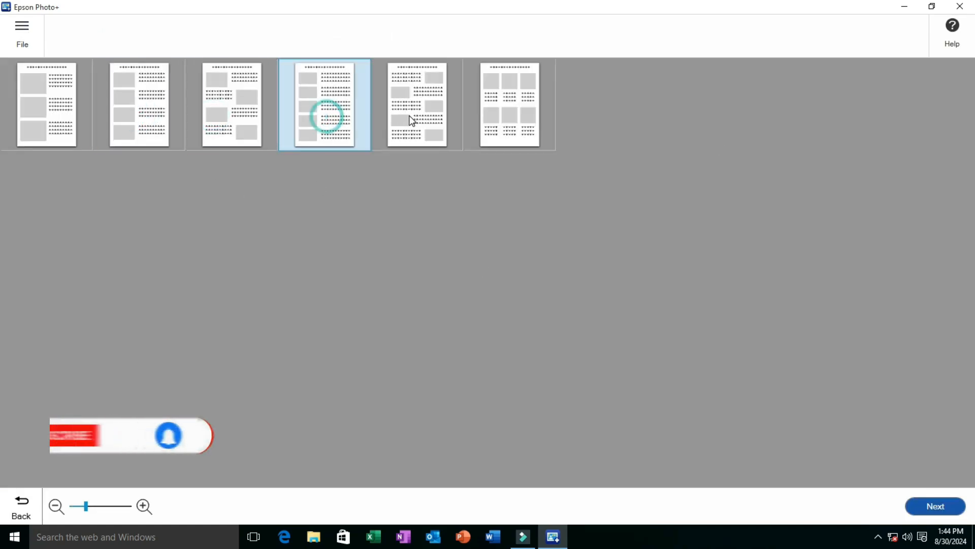
{"action": "left_click", "coordinate": [411, 118]}
{"action": "left_click", "coordinate": [481, 115]}
{"action": "left_click", "coordinate": [345, 119]}
{"action": "left_click", "coordinate": [292, 119]}
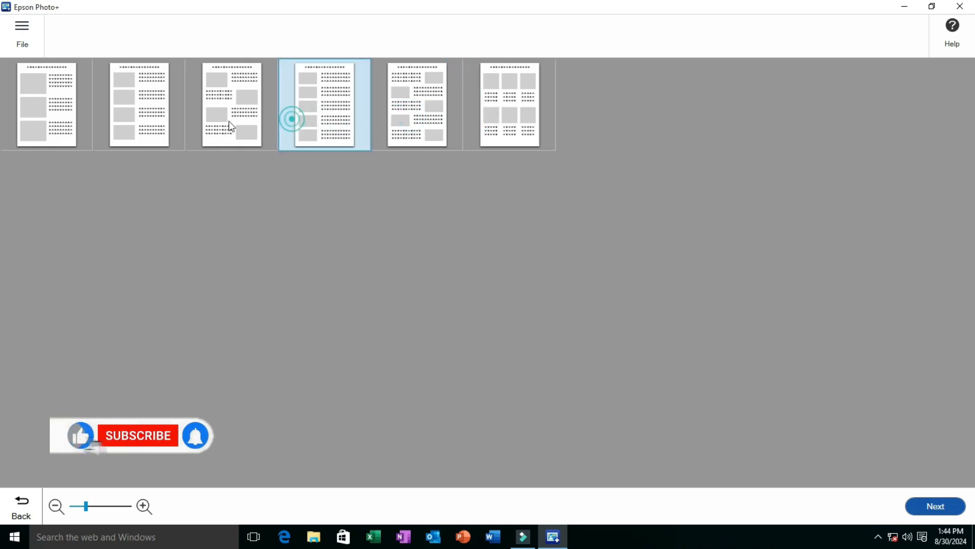
{"action": "left_click", "coordinate": [203, 120]}
{"action": "left_click", "coordinate": [54, 108]}
Create an A4 210 x 297 mm document from the template with six photos in two rows and text beneath each
{"action": "left_click", "coordinate": [523, 107]}
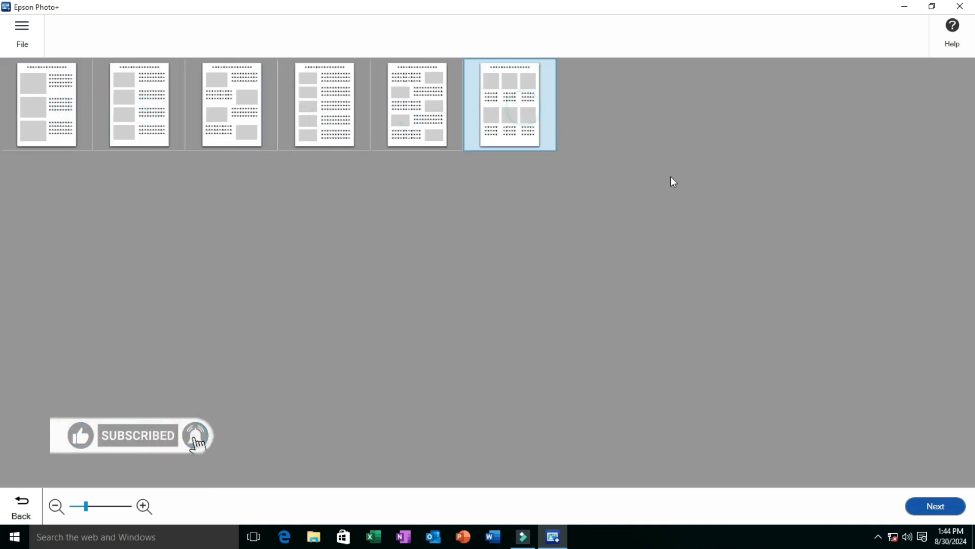
{"action": "left_click", "coordinate": [932, 503]}
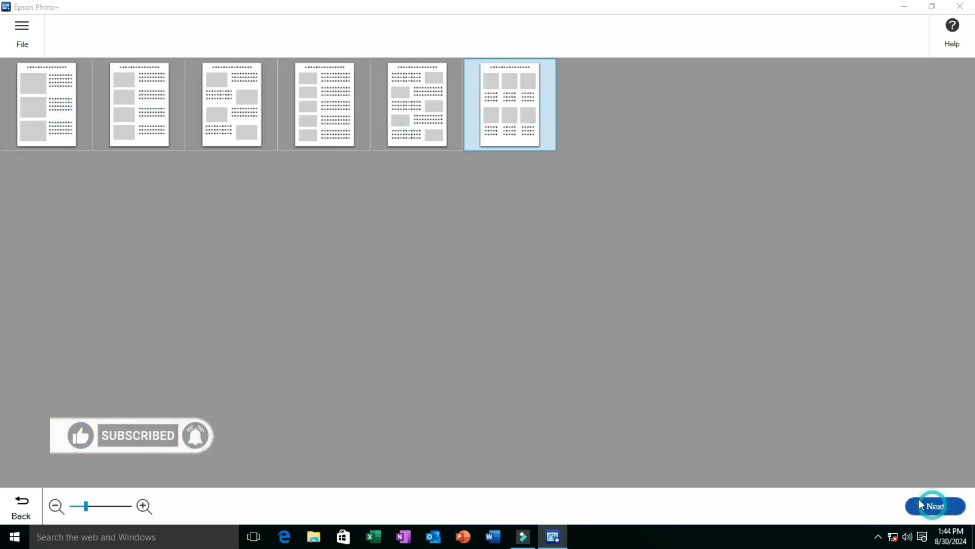
{"action": "left_click", "coordinate": [347, 185]}
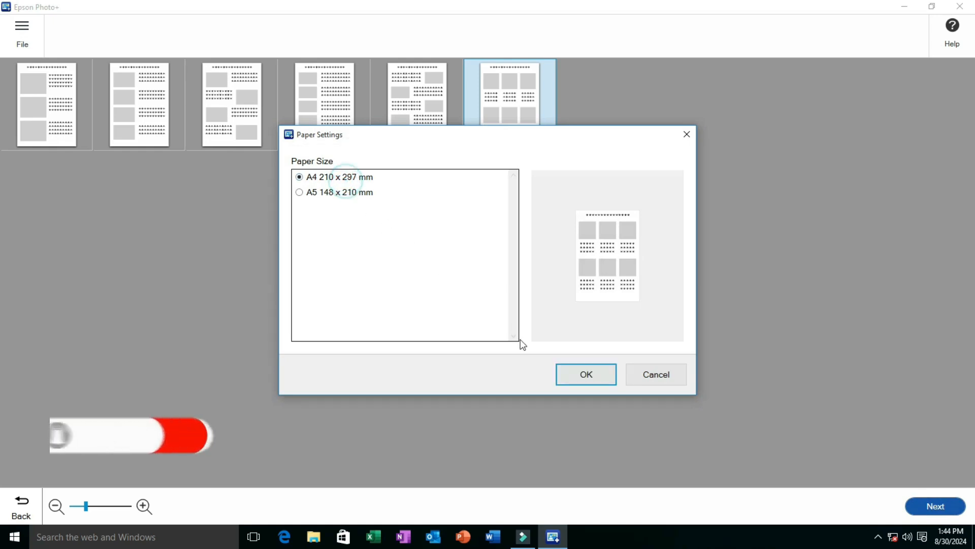
{"action": "left_click", "coordinate": [578, 376]}
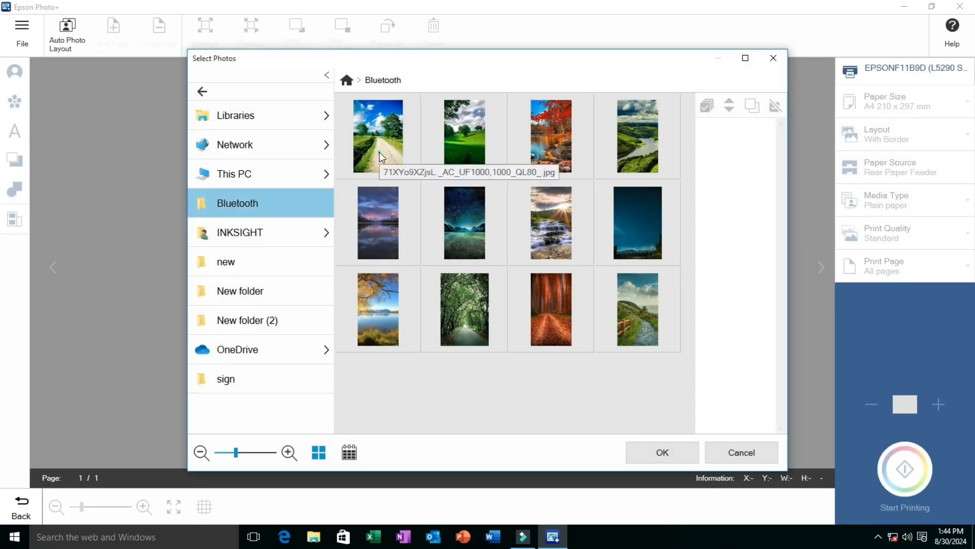
Add the country road, autumn lake, river valley, night sky, red forest and green tree tunnel photos from the Bluetooth folder
{"action": "left_click", "coordinate": [379, 151]}
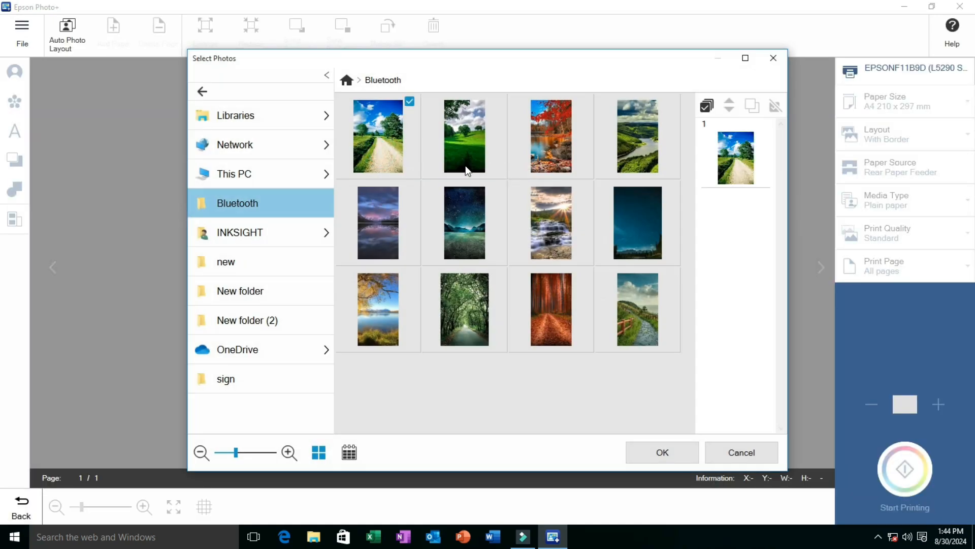
{"action": "left_click", "coordinate": [528, 160]}
{"action": "left_click", "coordinate": [619, 158]}
{"action": "left_click", "coordinate": [641, 237]}
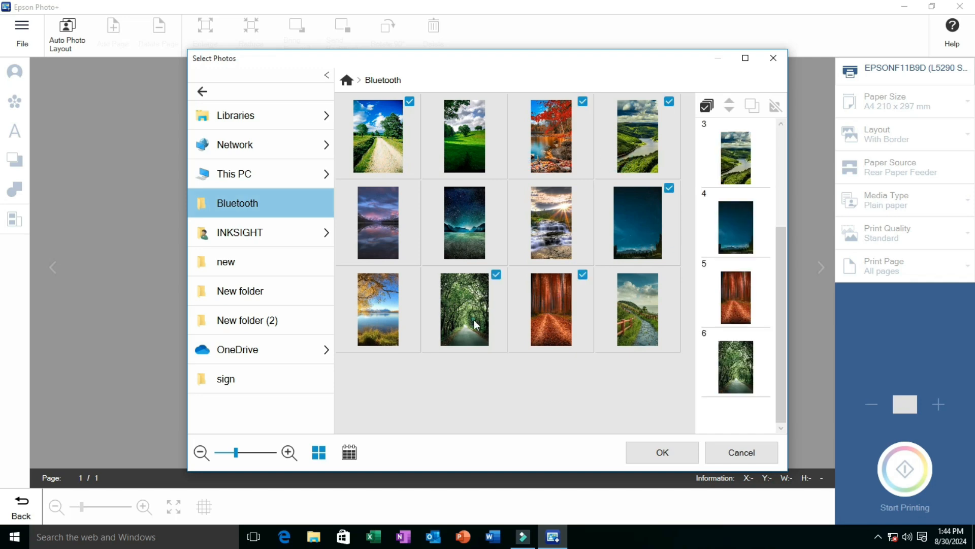
{"action": "left_click", "coordinate": [663, 452]}
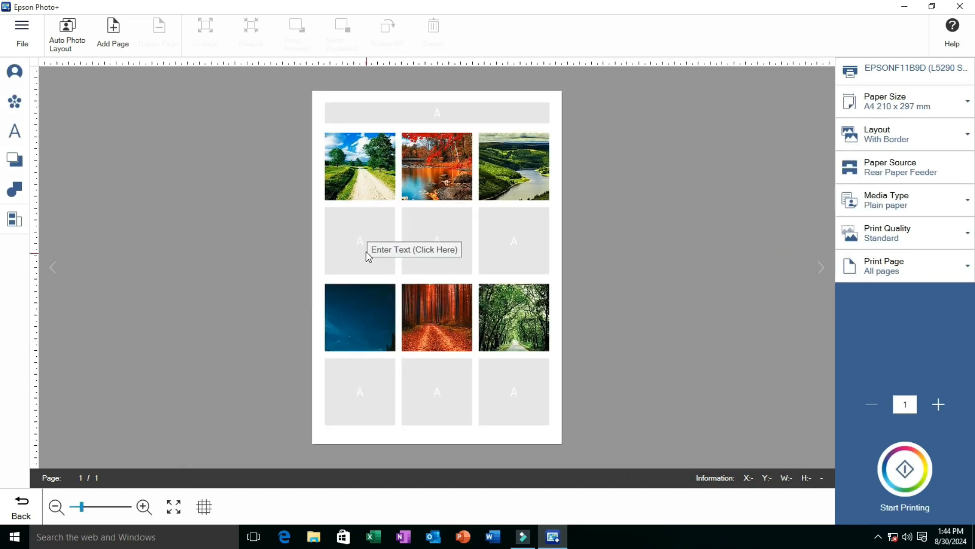
Enter "SDSDSDSAFDSAF" below the country road photo and "DFDFDFDFDFDFFDFD" below the autumn lake photo
{"action": "left_click", "coordinate": [368, 237]}
{"action": "type", "text": "sososo"}
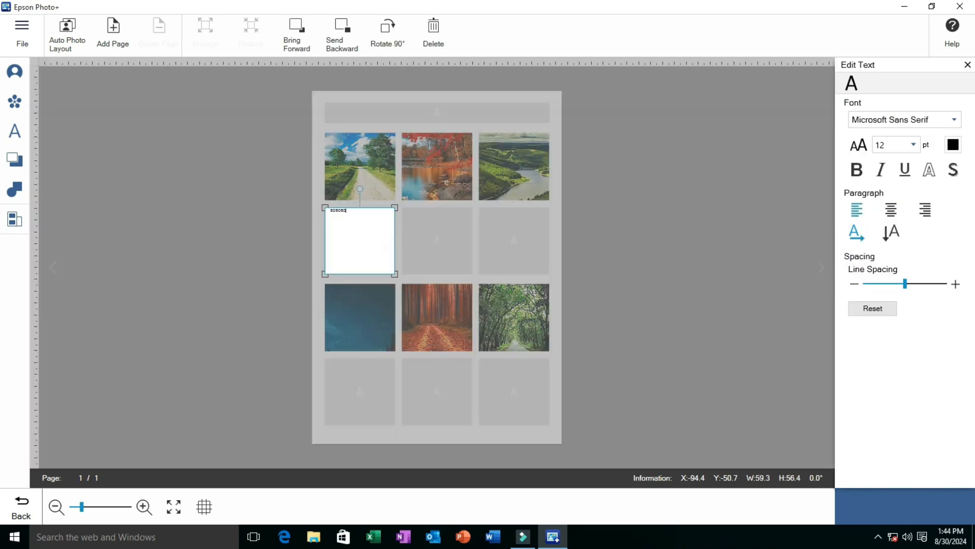
{"action": "type", "text": "SAFDSAF"}
{"action": "left_click", "coordinate": [448, 230]}
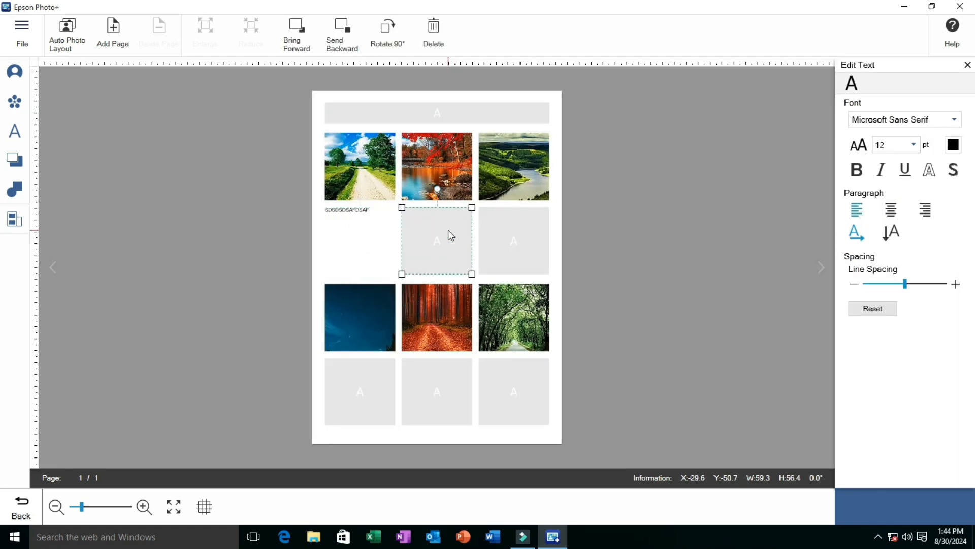
{"action": "left_click", "coordinate": [448, 229]}
{"action": "type", "text": "DFDFDFDF"}
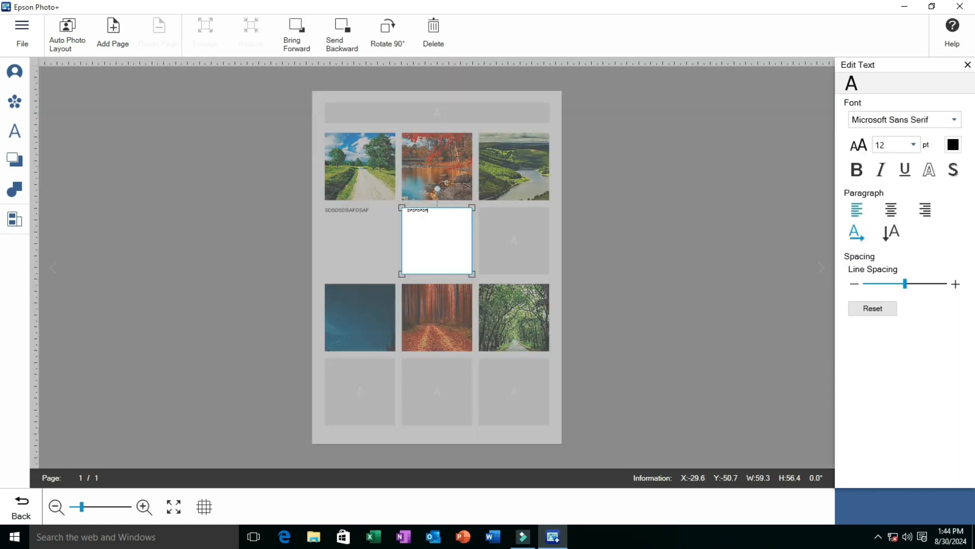
{"action": "type", "text": "DFDFDFDFFDFD"}
Enter "DFDFDFDFDFDFDFF" in the text box below the river valley photo
{"action": "left_click", "coordinate": [512, 223]}
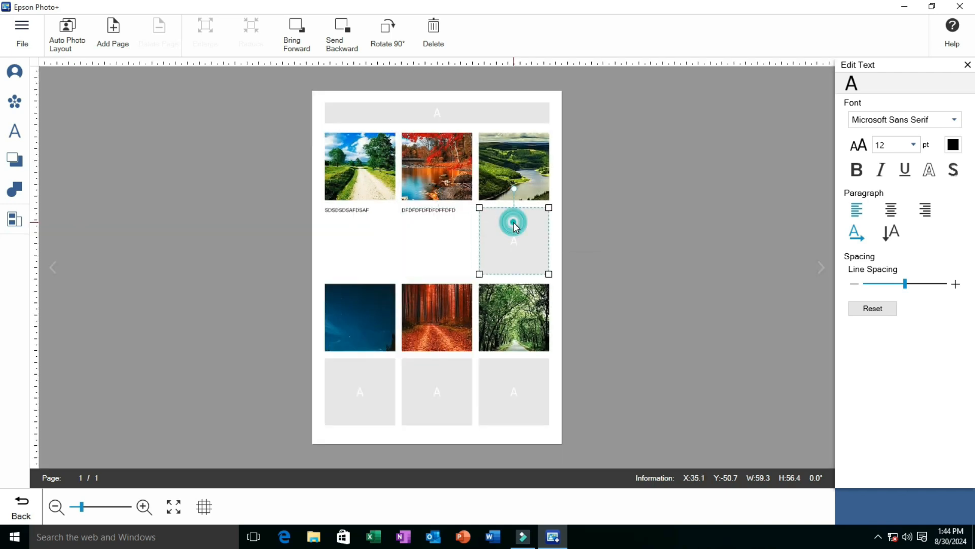
{"action": "left_click", "coordinate": [513, 222]}
{"action": "type", "text": "DFDFDFDFDF"}
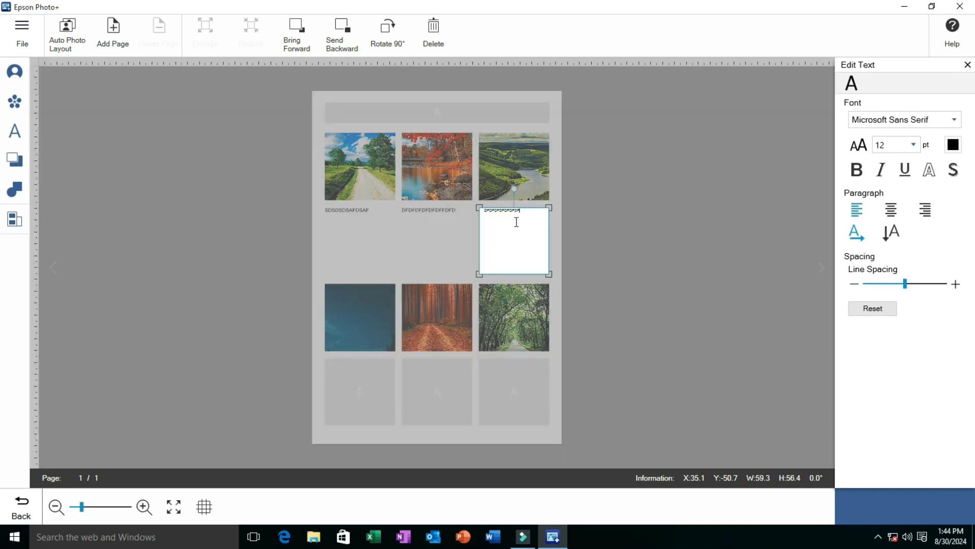
{"action": "left_click", "coordinate": [584, 220]}
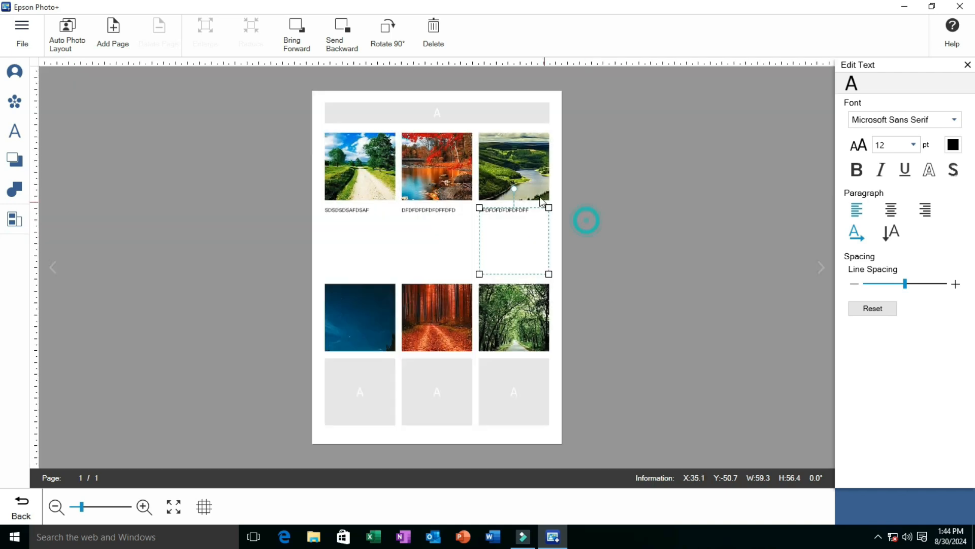
Enter "DFDFDFDFDFDFDFDF" as the title in the text box above the photos
{"action": "left_click", "coordinate": [441, 115]}
{"action": "left_click", "coordinate": [451, 112]}
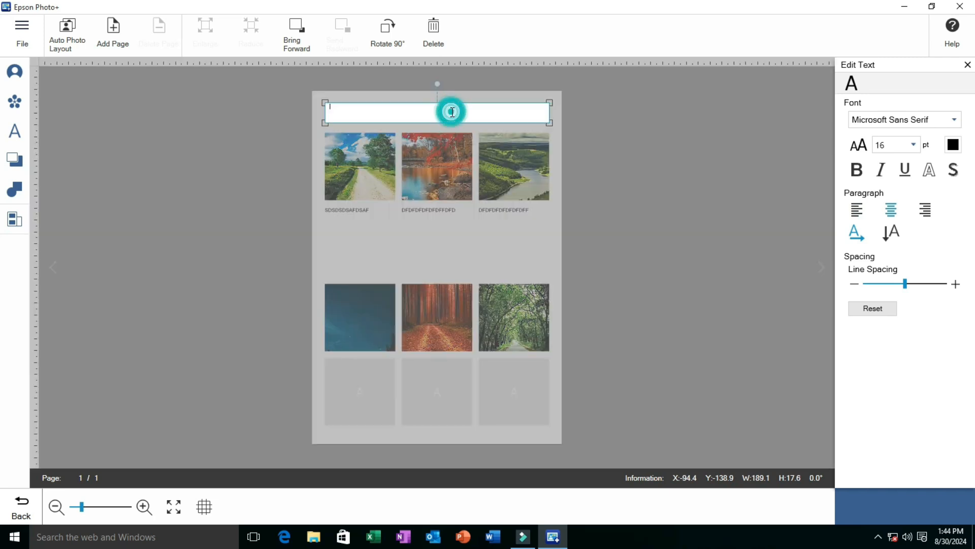
{"action": "type", "text": "DFDFDFDFDFDFDFDF"}
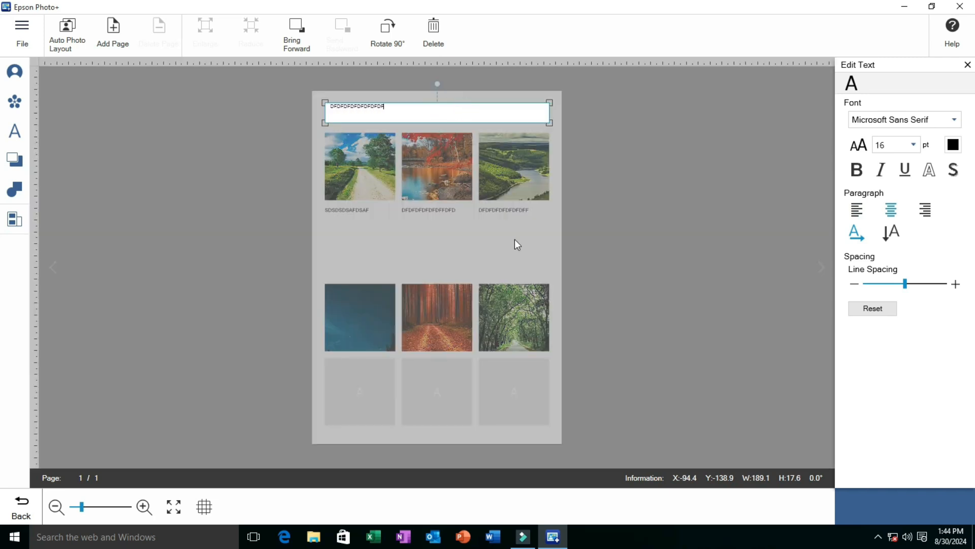
{"action": "left_click", "coordinate": [515, 240]}
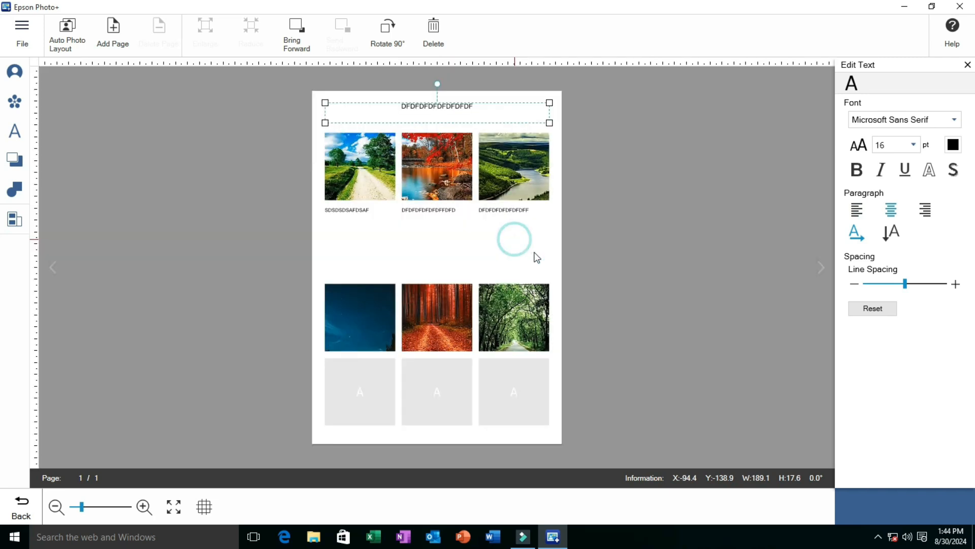
Leave the document and browse the multi-photo layout templates
{"action": "left_click", "coordinate": [511, 363]}
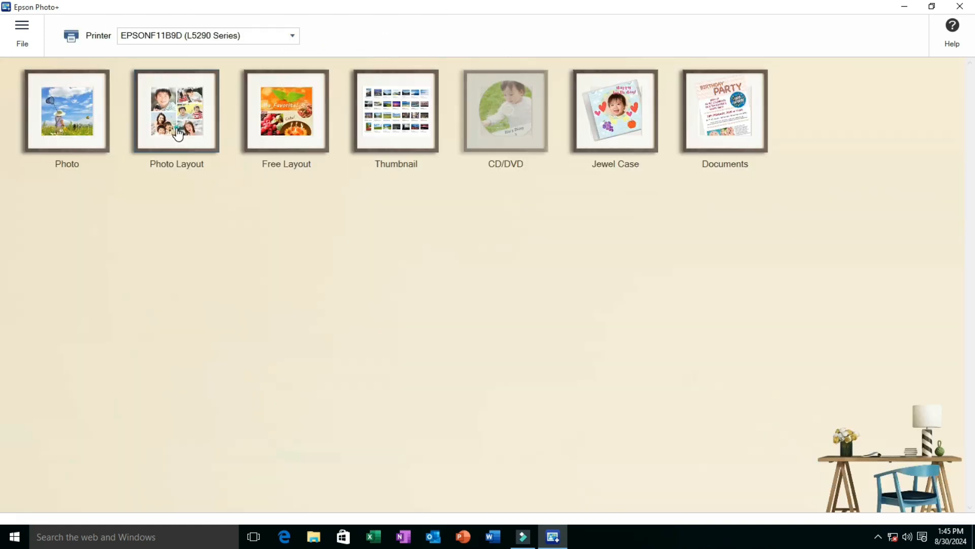
{"action": "left_click", "coordinate": [176, 132]}
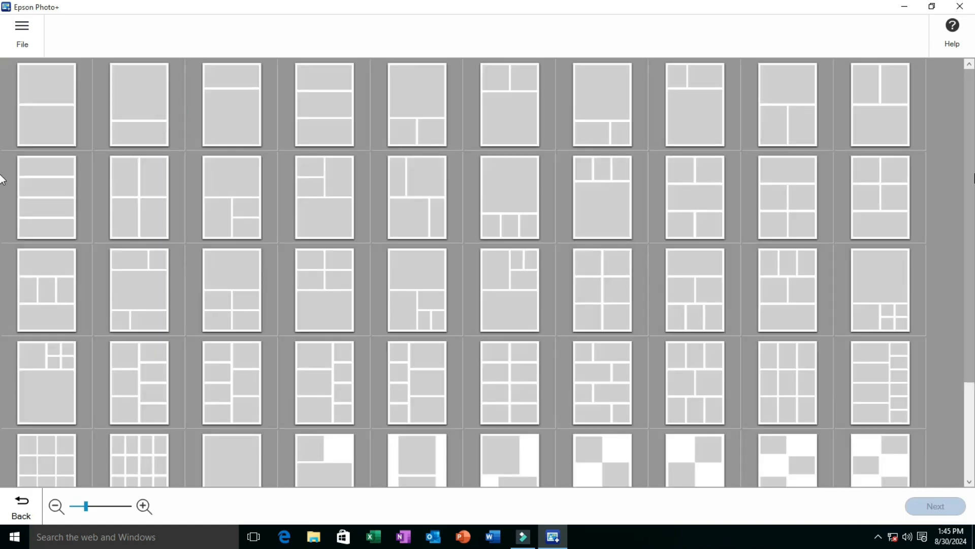
{"action": "left_click_drag", "start_coordinate": [971, 265], "coordinate": [970, 180]}
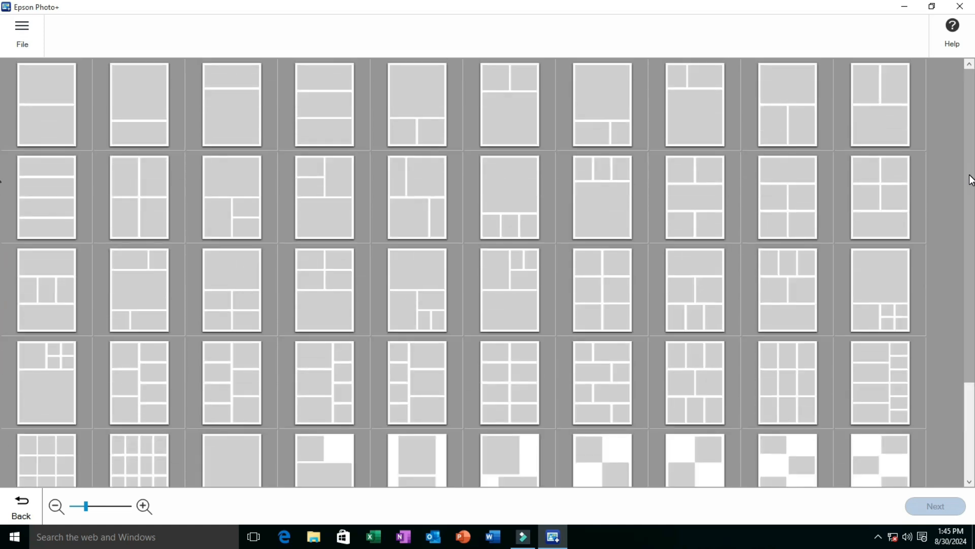